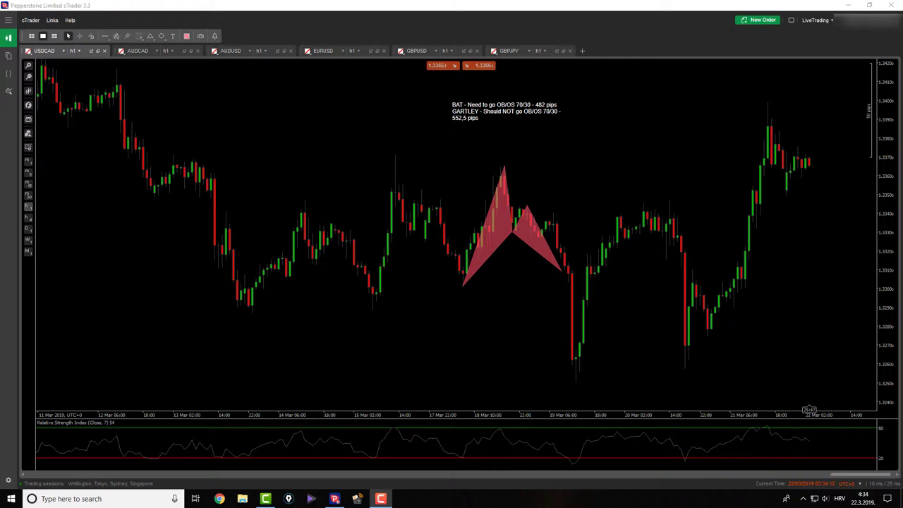
Step: Move the harmonic pattern's second triangle onto the 21 March rally and reshape it so it spans the low and the rising candles
{"action": "left_click", "coordinate": [604, 255]}
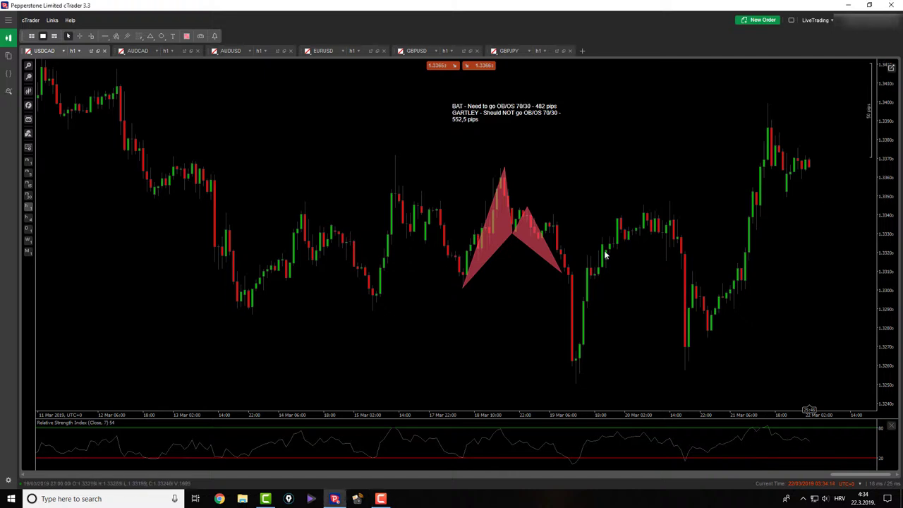
{"action": "left_click_drag", "start_coordinate": [534, 229], "coordinate": [715, 266]}
{"action": "left_click_drag", "start_coordinate": [742, 312], "coordinate": [709, 337]}
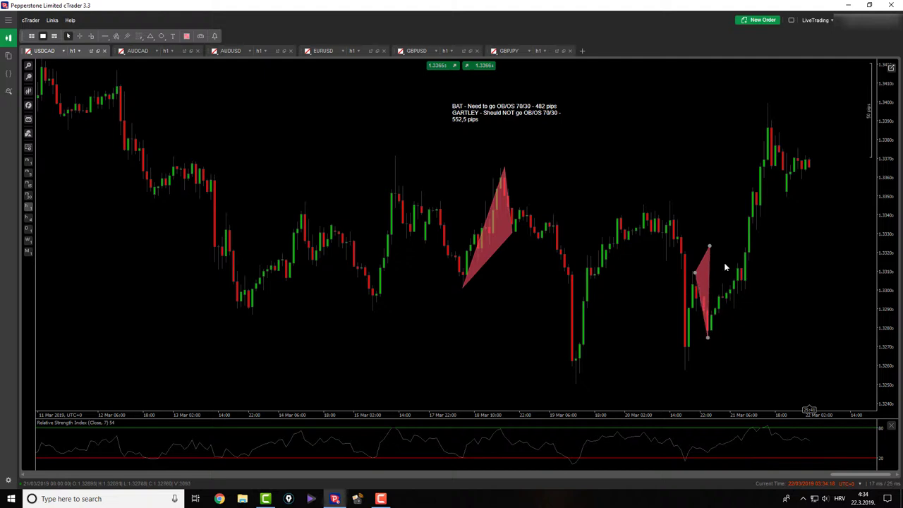
{"action": "left_click_drag", "start_coordinate": [709, 247], "coordinate": [751, 239]}
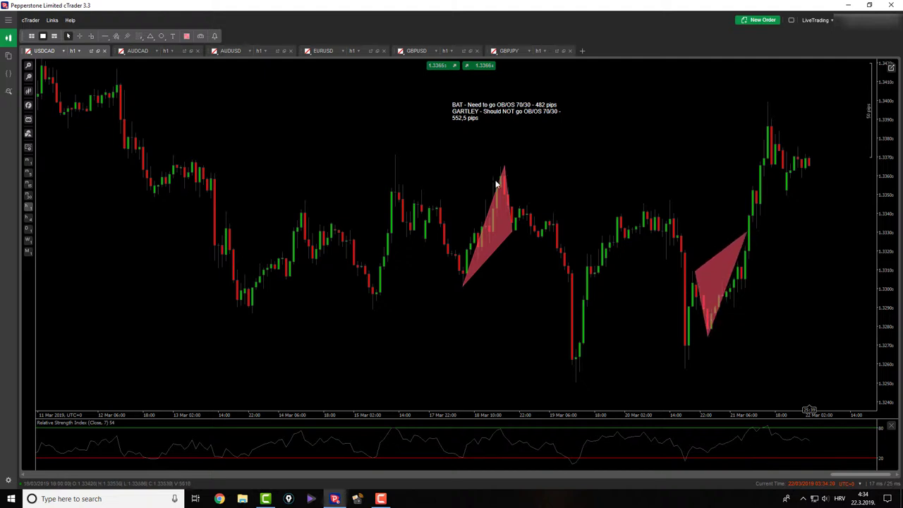
Step: Fit the pattern's first triangle to the sharp 20 March drop and join its inner corner to the second triangle
{"action": "left_click_drag", "start_coordinate": [501, 185], "coordinate": [670, 202]}
{"action": "left_click_drag", "start_coordinate": [635, 346], "coordinate": [684, 371]}
{"action": "left_click_drag", "start_coordinate": [677, 267], "coordinate": [694, 273]}
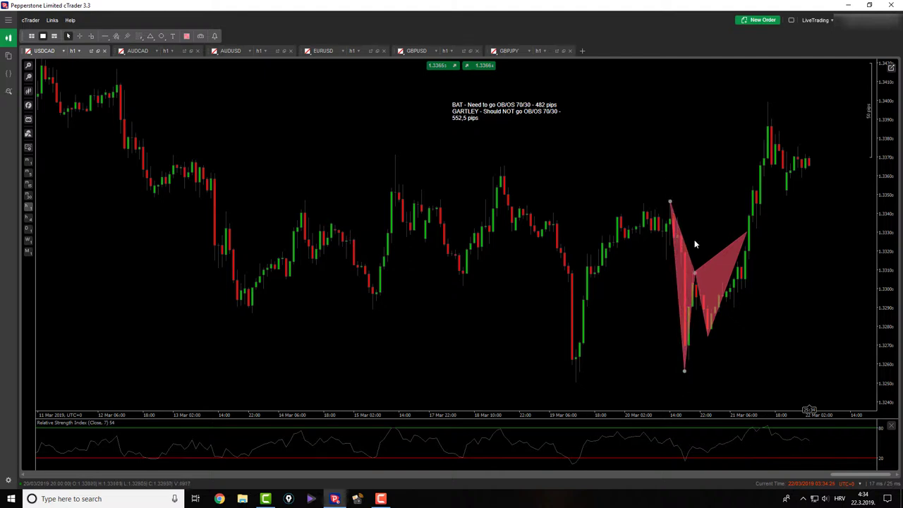
Step: Examine the USDCAD hourly price structure around the completed pattern and the 21 March swing high
{"action": "left_click", "coordinate": [79, 36]}
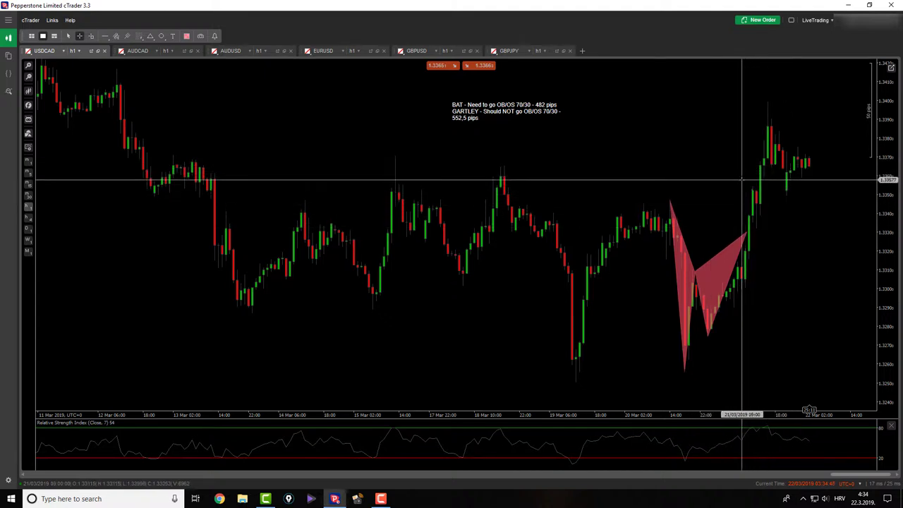
{"action": "key", "text": "Escape"}
{"action": "scroll", "coordinate": [452, 153], "scroll_direction": "down", "scroll_amount": 2}
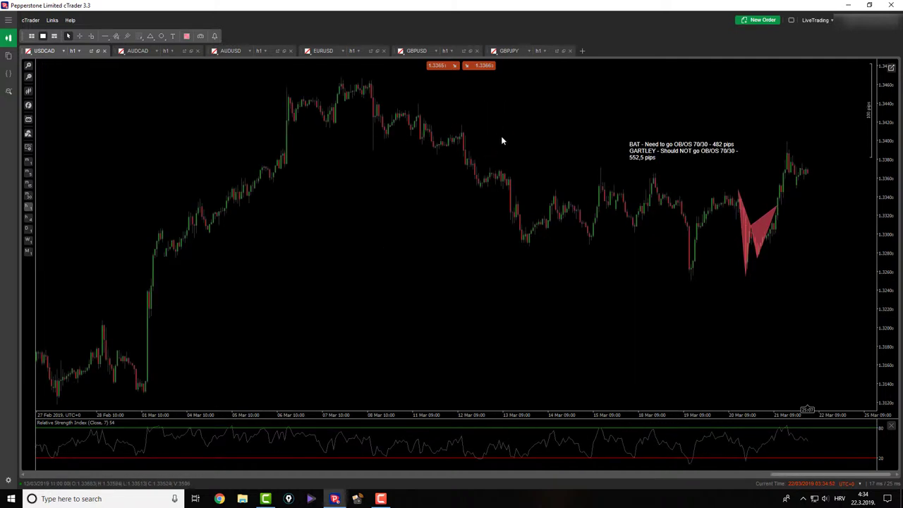
{"action": "scroll", "coordinate": [484, 173], "scroll_direction": "up", "scroll_amount": 2}
{"action": "scroll", "coordinate": [484, 173], "scroll_direction": "down", "scroll_amount": 2}
{"action": "scroll", "coordinate": [484, 173], "scroll_direction": "up", "scroll_amount": 2}
{"action": "middle_click", "coordinate": [797, 276]}
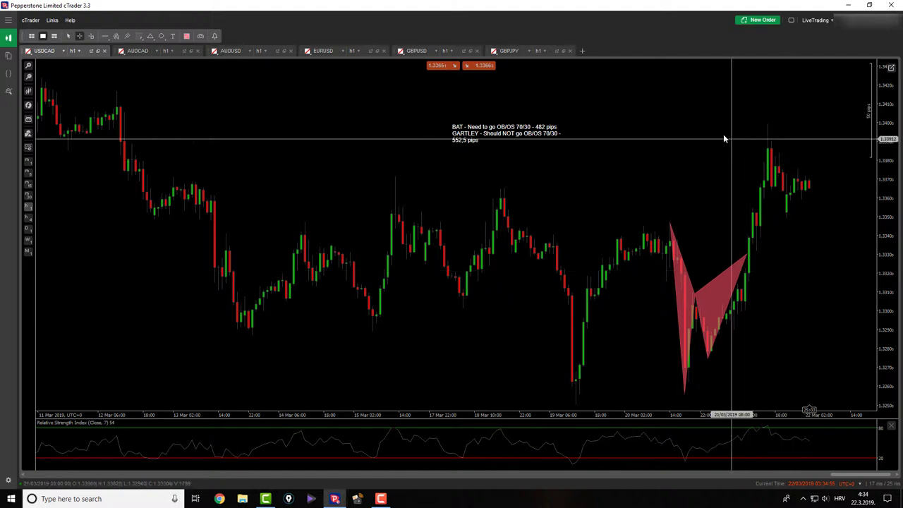
{"action": "left_click_drag", "start_coordinate": [731, 143], "coordinate": [729, 129]}
Step: Draw a Fibonacci retracement on USDCAD from the 21 March swing high to the following low, aligning its anchors with the wicks
{"action": "left_click", "coordinate": [138, 36]}
{"action": "left_click", "coordinate": [766, 106]}
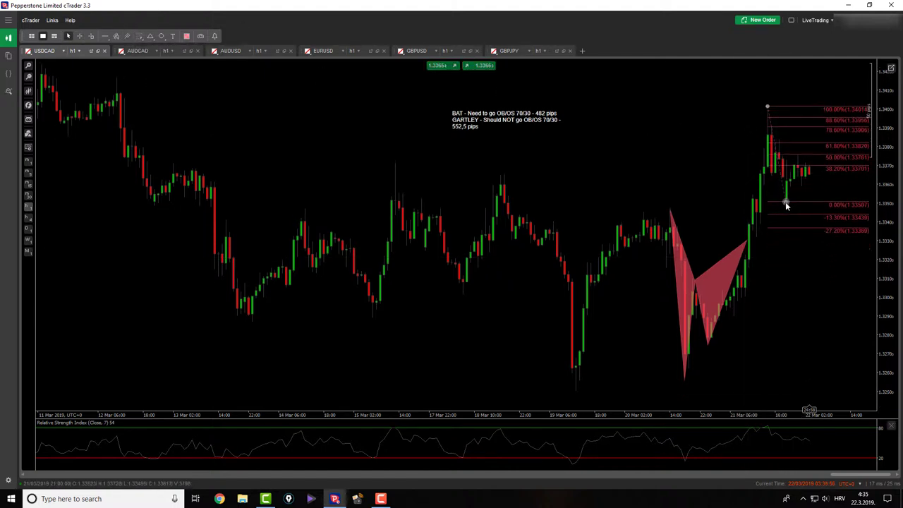
{"action": "left_click", "coordinate": [786, 207]}
{"action": "left_click_drag", "start_coordinate": [768, 107], "coordinate": [786, 204]}
Step: Trace the possible USDCAD pattern legs from the pullback low up to the 78.6% retracement level
{"action": "middle_click", "coordinate": [768, 109]}
{"action": "left_click_drag", "start_coordinate": [788, 200], "coordinate": [799, 149]}
{"action": "left_click_drag", "start_coordinate": [800, 153], "coordinate": [832, 128]}
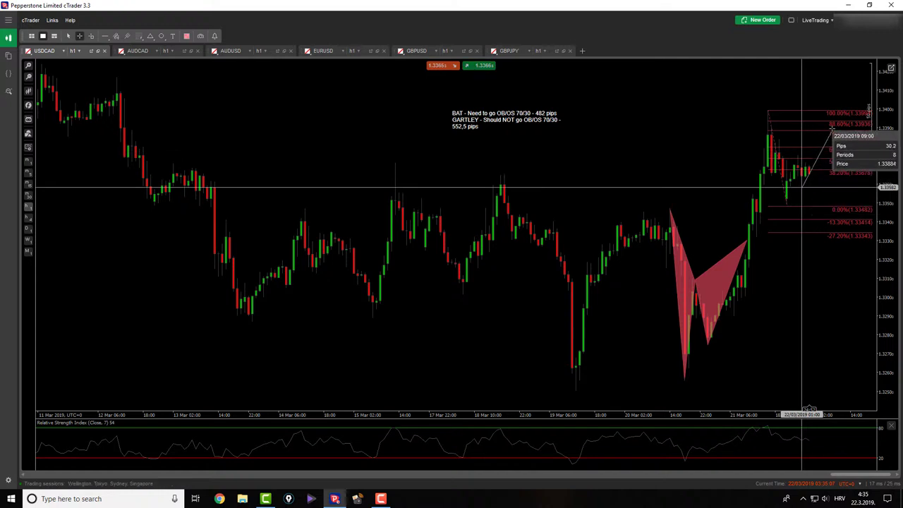
{"action": "middle_click", "coordinate": [817, 138]}
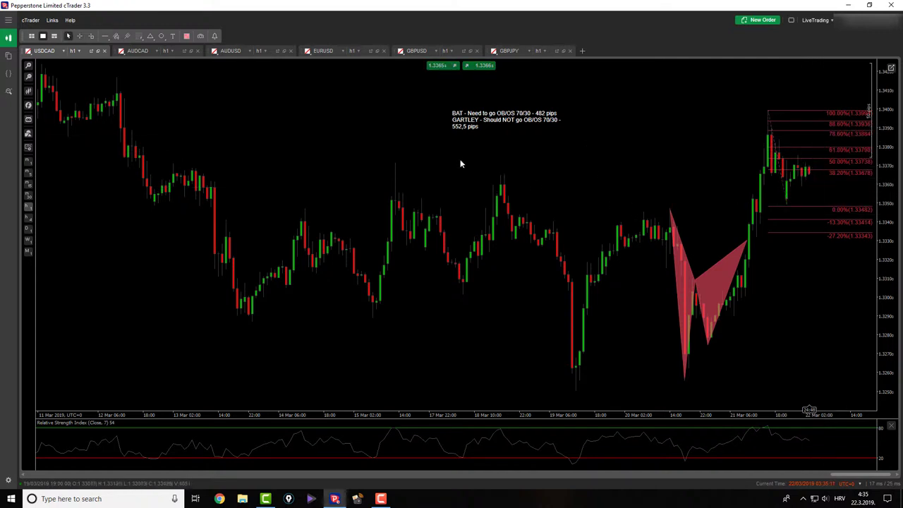
Step: Open the AUDCAD chart and trace the swing legs of a possible harmonic pattern between 18 and 20 March
{"action": "left_click", "coordinate": [165, 52]}
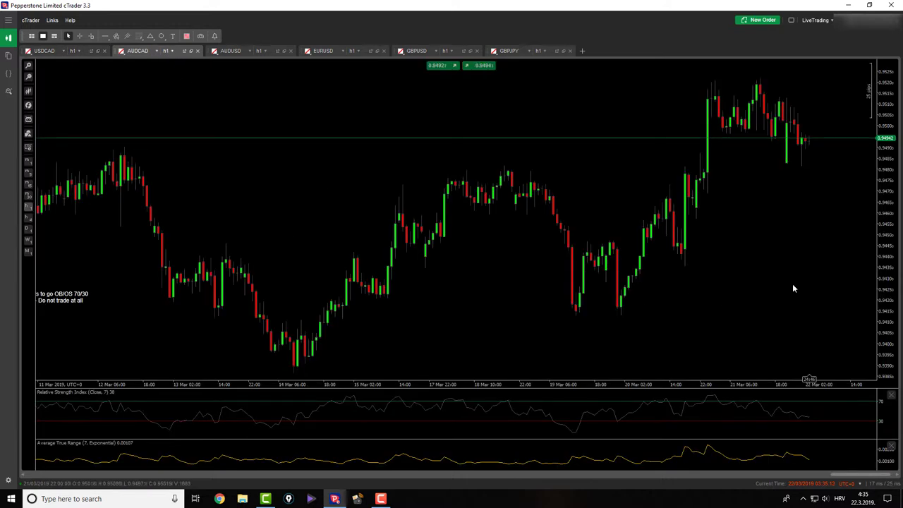
{"action": "middle_click", "coordinate": [628, 294]}
{"action": "mouse_move", "coordinate": [505, 158]}
{"action": "left_mouse_down"}
{"action": "mouse_move", "coordinate": [514, 201]}
{"action": "mouse_move", "coordinate": [586, 330]}
{"action": "mouse_move", "coordinate": [576, 319]}
{"action": "mouse_move", "coordinate": [583, 291]}
{"action": "mouse_move", "coordinate": [614, 243]}
{"action": "left_mouse_up"}
{"action": "left_click_drag", "start_coordinate": [618, 247], "coordinate": [649, 348]}
{"action": "left_click_drag", "start_coordinate": [648, 282], "coordinate": [669, 185]}
{"action": "mouse_move", "coordinate": [669, 183]}
{"action": "left_mouse_down"}
{"action": "mouse_move", "coordinate": [682, 255]}
{"action": "mouse_move", "coordinate": [703, 268]}
{"action": "left_mouse_up"}
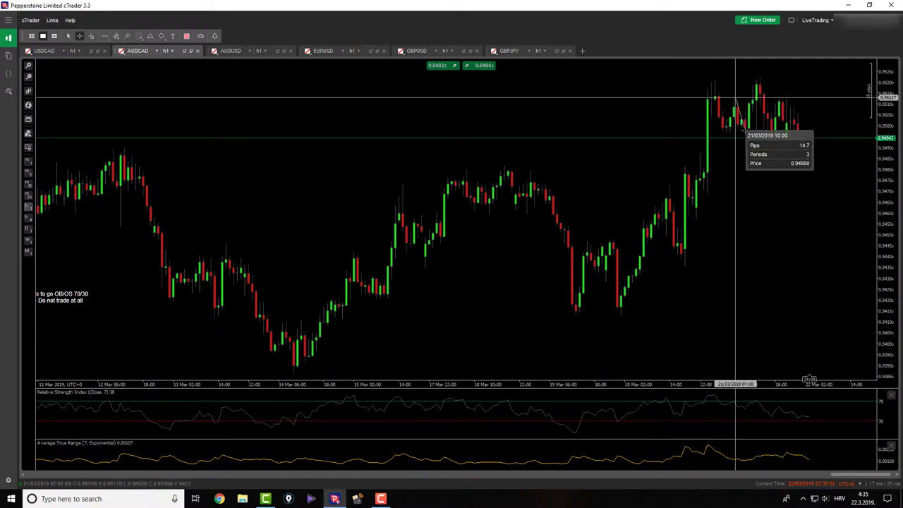
Step: Move the AUDCAD Bat and Gartley rules note into the empty area above the 19 and 20 March candles
{"action": "left_click_drag", "start_coordinate": [66, 295], "coordinate": [600, 92]}
{"action": "left_click", "coordinate": [737, 210]}
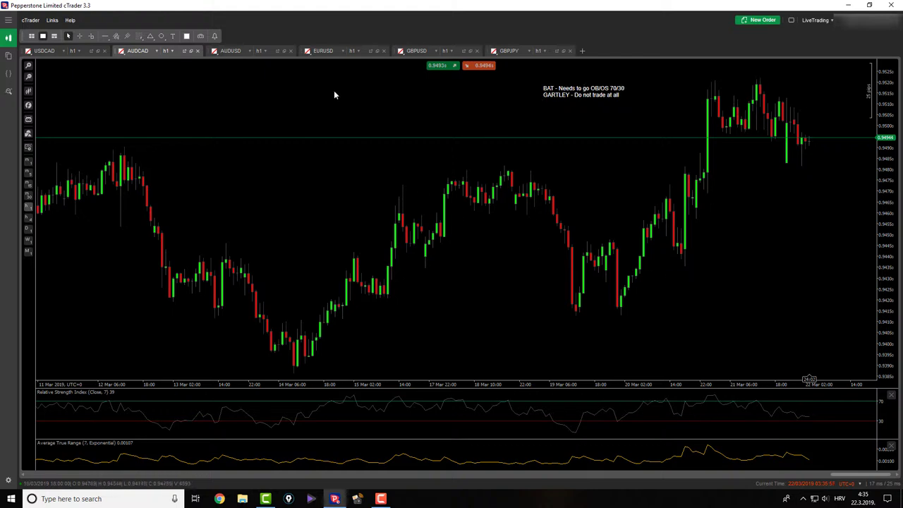
Step: Open the AUDUSD chart and examine its recent swings for a possible harmonic pattern
{"action": "left_click", "coordinate": [241, 54]}
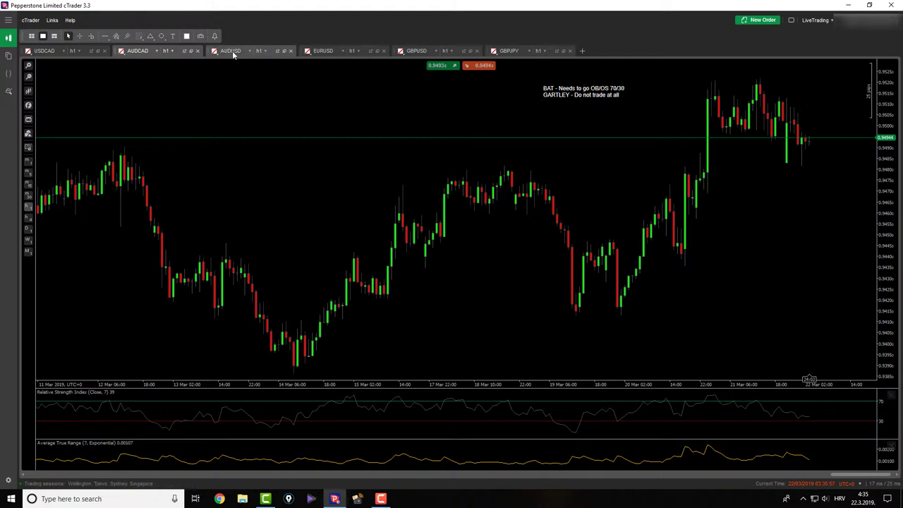
{"action": "middle_click", "coordinate": [698, 288]}
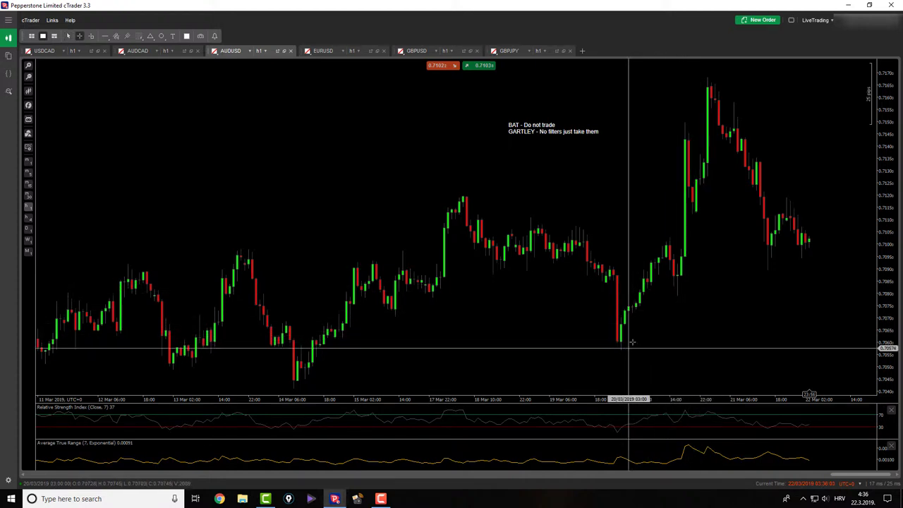
{"action": "middle_click", "coordinate": [674, 280]}
{"action": "left_click_drag", "start_coordinate": [673, 280], "coordinate": [527, 273]}
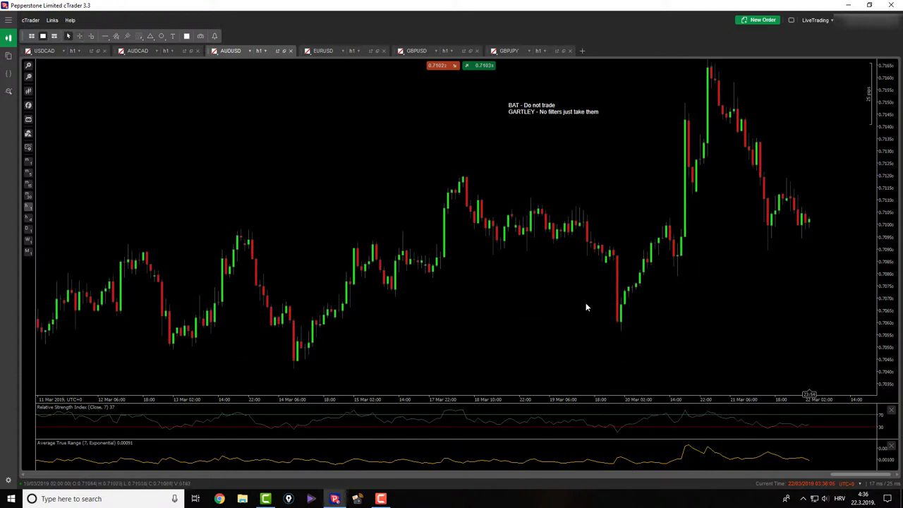
{"action": "middle_click", "coordinate": [595, 303]}
{"action": "middle_click", "coordinate": [710, 219]}
{"action": "scroll", "coordinate": [711, 218], "scroll_direction": "down", "scroll_amount": 1}
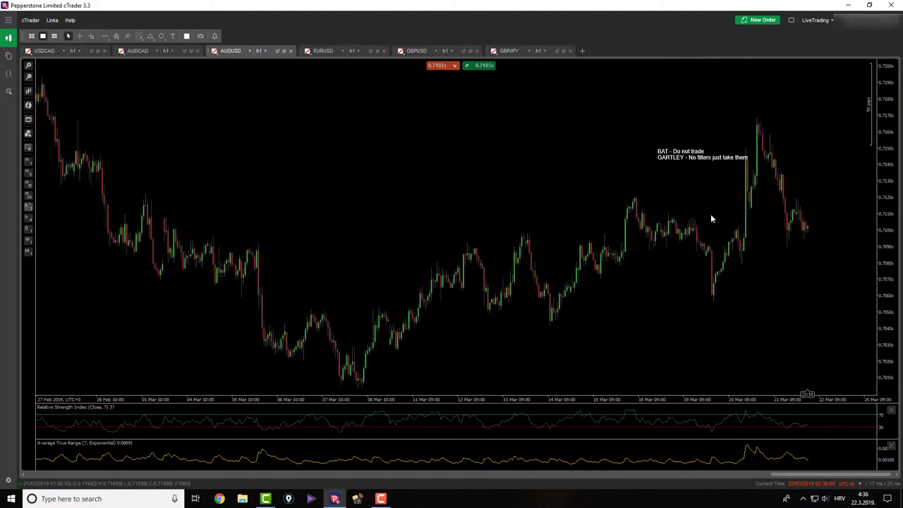
{"action": "scroll", "coordinate": [711, 218], "scroll_direction": "up", "scroll_amount": 1}
Step: Trace the AUDUSD swing legs around the 20 March rally and the 21 March peak
{"action": "middle_click", "coordinate": [711, 219]}
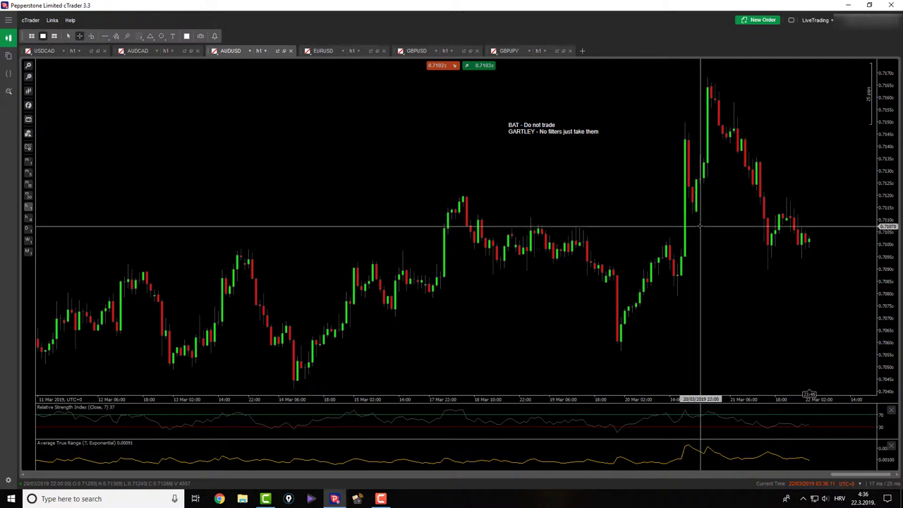
{"action": "left_click_drag", "start_coordinate": [709, 86], "coordinate": [739, 216]}
{"action": "mouse_move", "coordinate": [696, 216]}
{"action": "left_mouse_down"}
{"action": "mouse_move", "coordinate": [700, 194]}
{"action": "mouse_move", "coordinate": [690, 216]}
{"action": "left_mouse_up"}
{"action": "left_click_drag", "start_coordinate": [673, 261], "coordinate": [675, 132]}
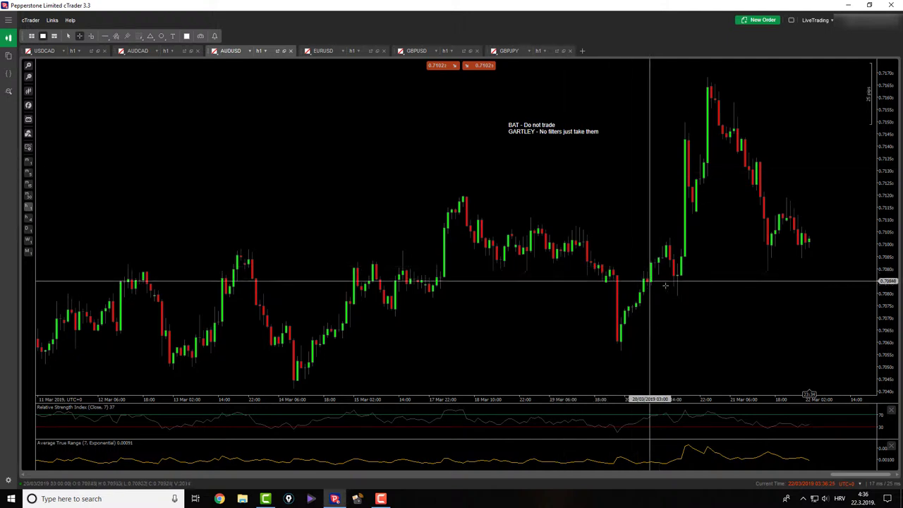
Step: Draw a Fibonacci retracement on AUDUSD from the swing low around 20 March to the 21 March peak
{"action": "left_click", "coordinate": [144, 39]}
{"action": "left_click", "coordinate": [166, 55]}
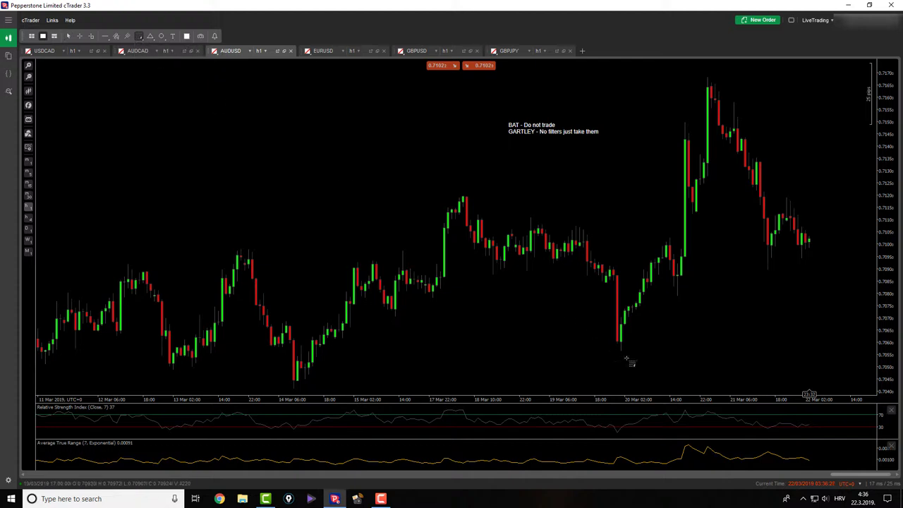
{"action": "left_click_drag", "start_coordinate": [620, 349], "coordinate": [700, 107]}
{"action": "left_click_drag", "start_coordinate": [708, 75], "coordinate": [707, 78]}
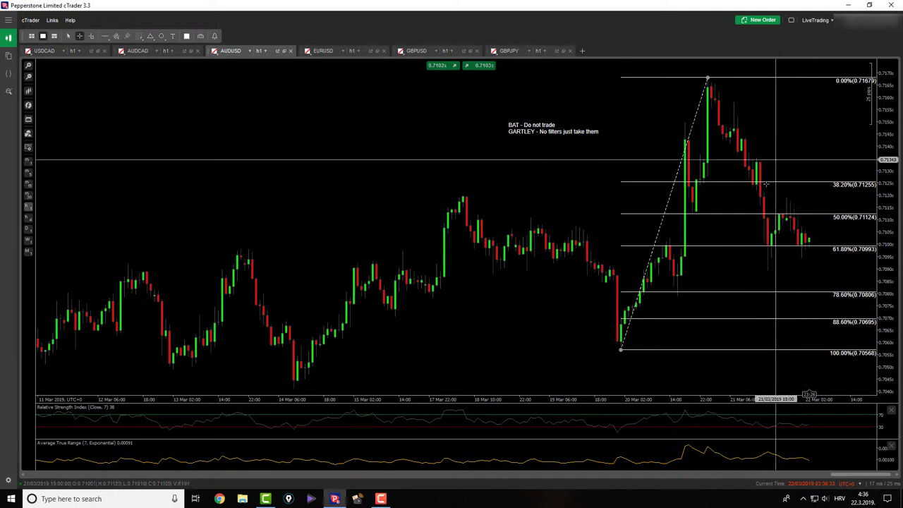
Step: Trace the AUDUSD pullback from the peak against the retracement levels and delete the retracement
{"action": "mouse_move", "coordinate": [703, 88]}
{"action": "left_mouse_down"}
{"action": "mouse_move", "coordinate": [768, 260]}
{"action": "mouse_move", "coordinate": [808, 151]}
{"action": "mouse_move", "coordinate": [805, 160]}
{"action": "left_mouse_up"}
{"action": "middle_click", "coordinate": [709, 82]}
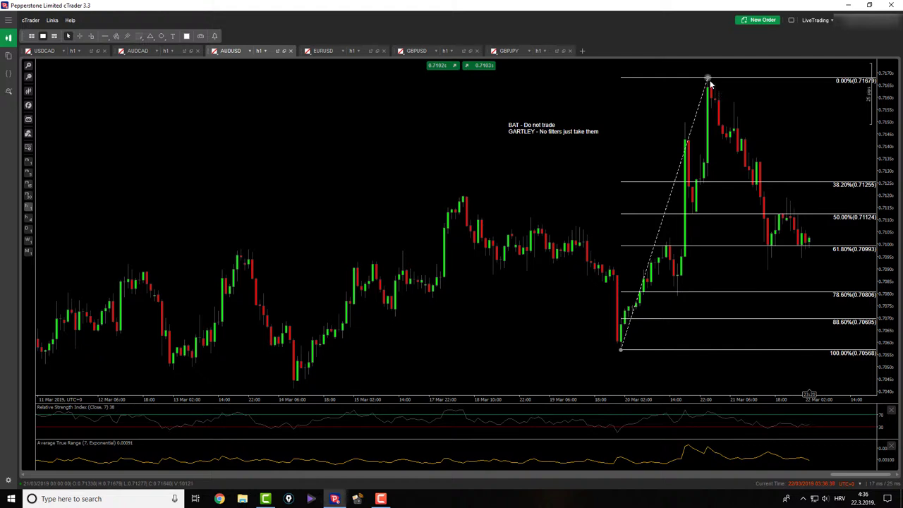
{"action": "key", "text": "Delete"}
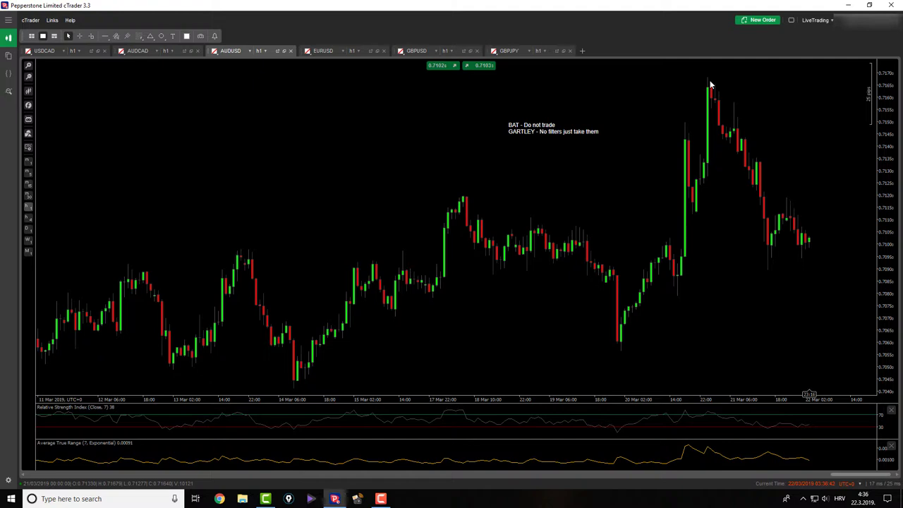
Step: Open the EURUSD chart and examine its price swings in close and wide views
{"action": "left_click", "coordinate": [323, 51]}
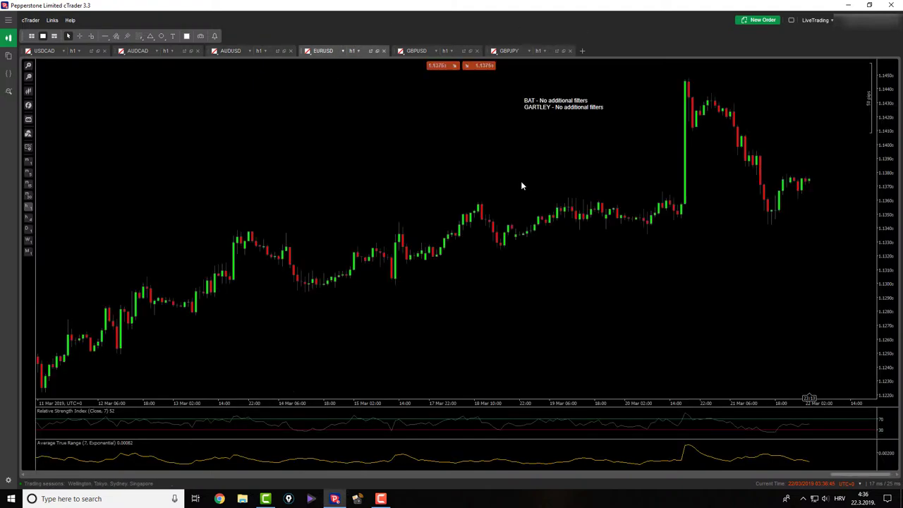
{"action": "middle_click", "coordinate": [709, 276]}
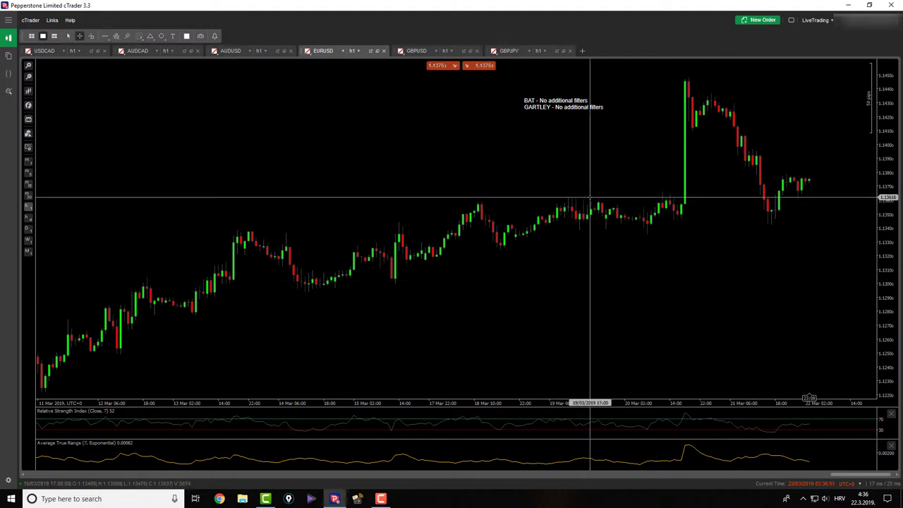
{"action": "middle_click", "coordinate": [712, 221]}
{"action": "scroll", "coordinate": [712, 221], "scroll_direction": "down", "scroll_amount": 2}
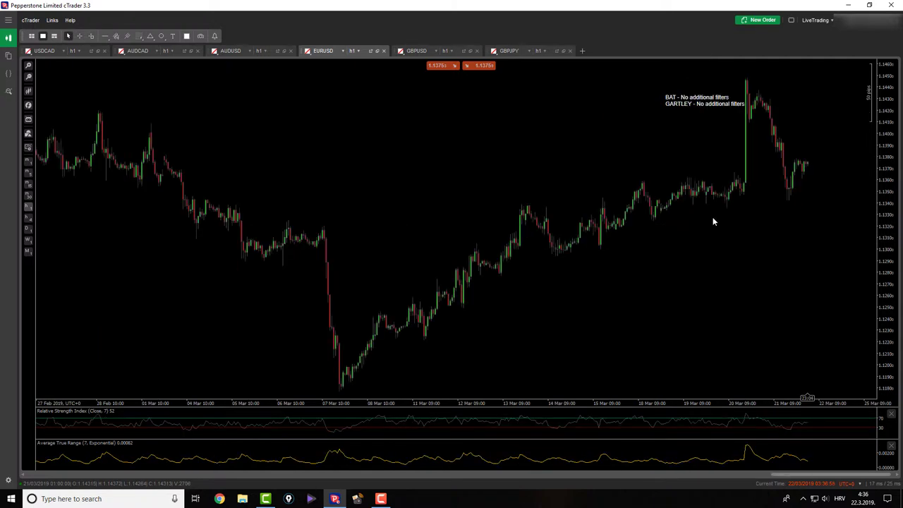
{"action": "scroll", "coordinate": [712, 221], "scroll_direction": "up", "scroll_amount": 3}
{"action": "scroll", "coordinate": [712, 221], "scroll_direction": "down", "scroll_amount": 3}
{"action": "scroll", "coordinate": [712, 221], "scroll_direction": "up", "scroll_amount": 3}
Step: Trace the potential EURUSD pattern legs around the 20 March spike and the latest candles
{"action": "middle_click", "coordinate": [749, 161]}
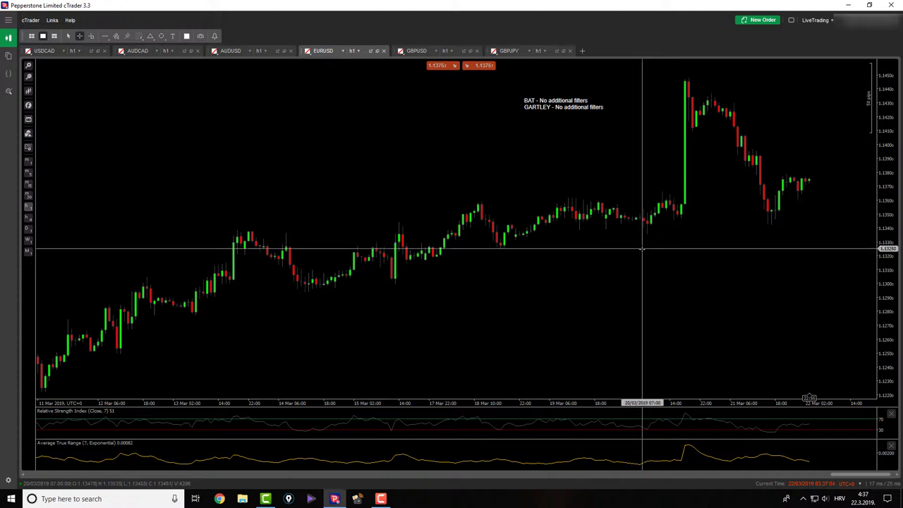
{"action": "left_click_drag", "start_coordinate": [632, 250], "coordinate": [807, 232]}
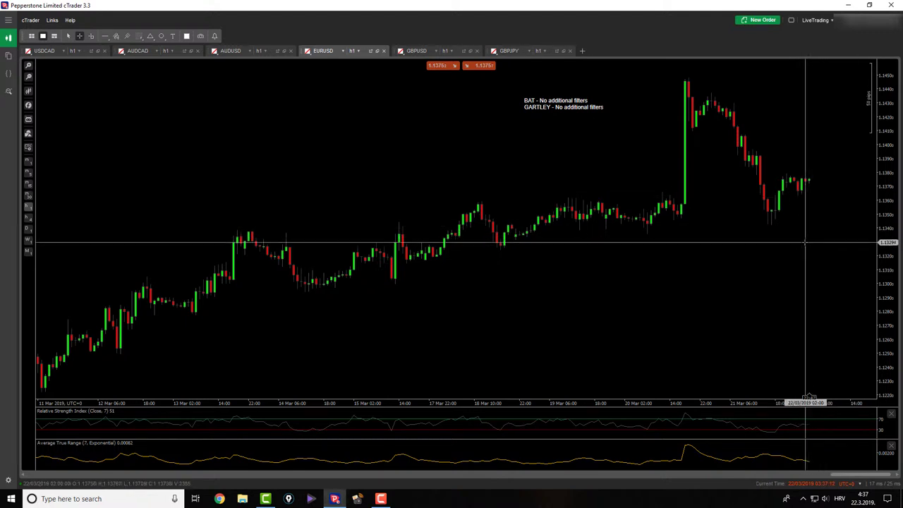
{"action": "left_click_drag", "start_coordinate": [800, 231], "coordinate": [681, 83]}
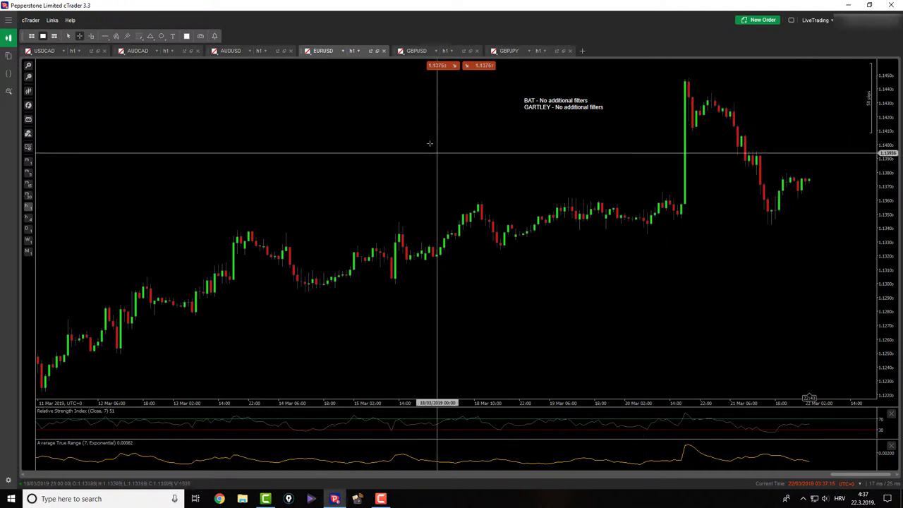
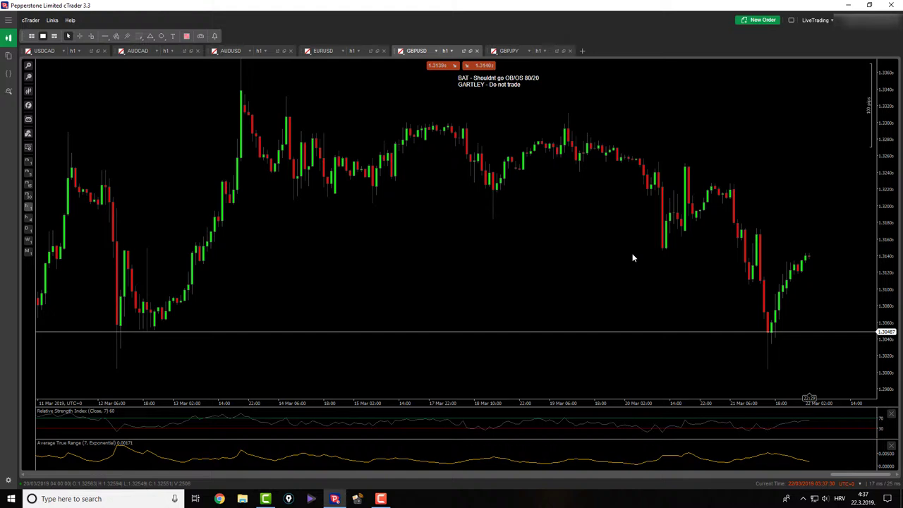
Step: Draw a Fibonacci retracement on GBPUSD from the 12 March low to the 13 March high, aligning its anchors with the wicks
{"action": "scroll", "coordinate": [632, 258], "scroll_direction": "down", "scroll_amount": 3}
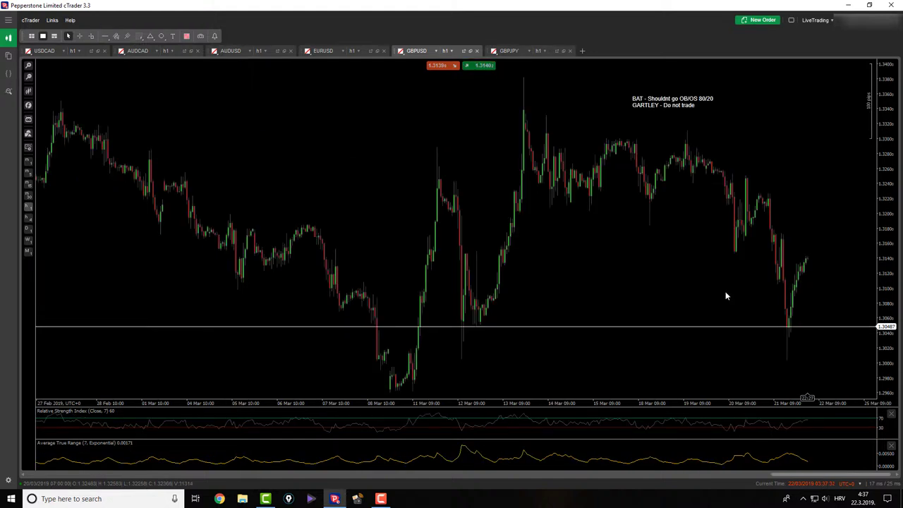
{"action": "left_click", "coordinate": [139, 36]}
{"action": "left_click", "coordinate": [150, 47]}
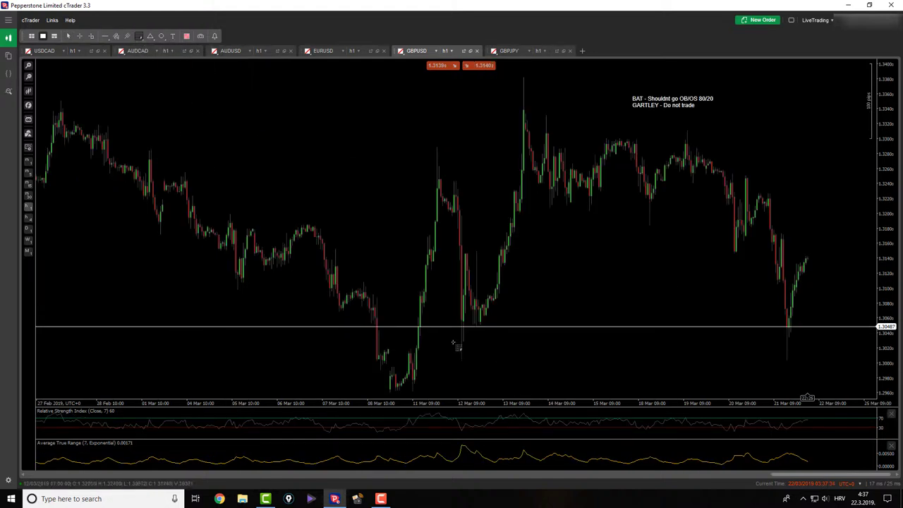
{"action": "left_click_drag", "start_coordinate": [464, 364], "coordinate": [473, 305]}
{"action": "left_click_drag", "start_coordinate": [512, 181], "coordinate": [524, 79]}
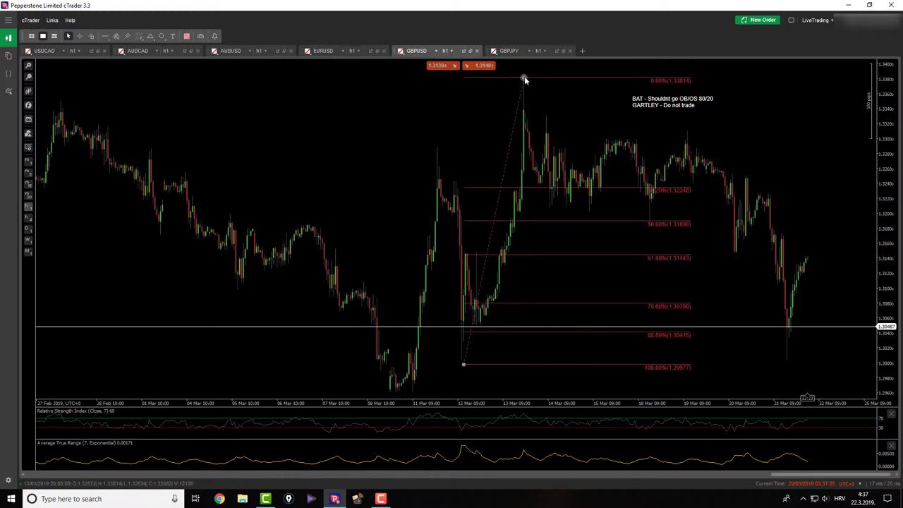
{"action": "left_click_drag", "start_coordinate": [464, 365], "coordinate": [522, 78]}
Step: Trace the GBPUSD decline from the 13 March high to the 88.6% level and extend the retracement lines past the latest candles
{"action": "middle_click", "coordinate": [461, 360]}
{"action": "left_click_drag", "start_coordinate": [523, 78], "coordinate": [658, 238]}
{"action": "left_click_drag", "start_coordinate": [657, 238], "coordinate": [785, 326]}
{"action": "middle_click", "coordinate": [749, 295]}
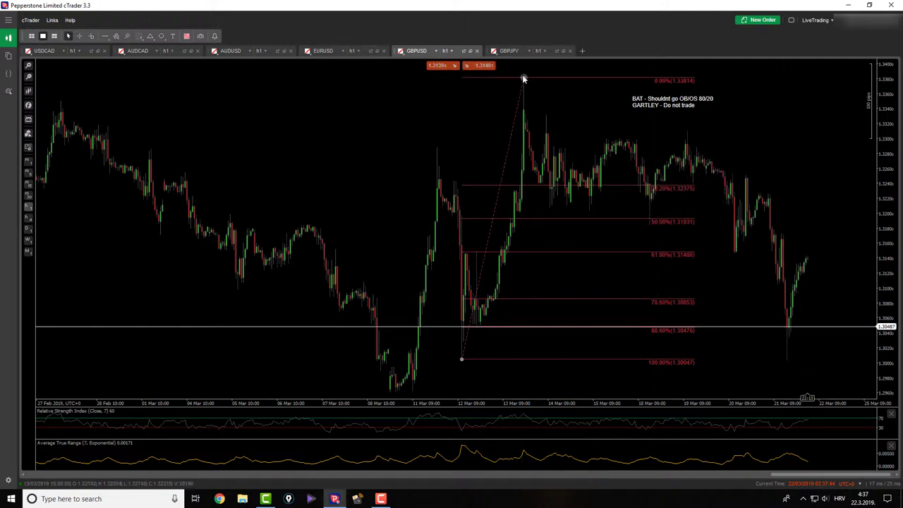
{"action": "left_click_drag", "start_coordinate": [524, 79], "coordinate": [661, 79]}
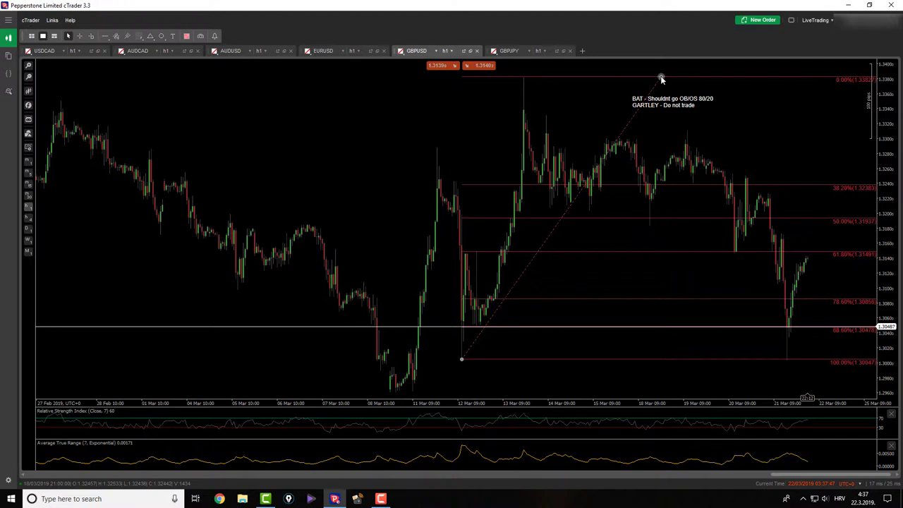
Step: Examine GBPUSD's 21 March reaction around the 88.6% retracement level, tracing the rise to the latest candles and checking the RSI
{"action": "scroll", "coordinate": [753, 123], "scroll_direction": "up", "scroll_amount": 1}
{"action": "scroll", "coordinate": [753, 122], "scroll_direction": "down", "scroll_amount": 1}
{"action": "left_click_drag", "start_coordinate": [681, 127], "coordinate": [681, 89]}
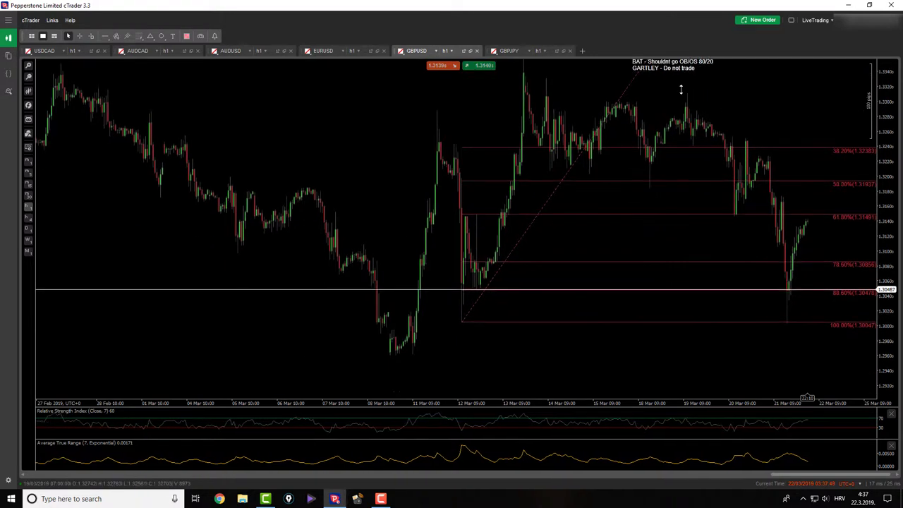
{"action": "scroll", "coordinate": [768, 369], "scroll_direction": "up", "scroll_amount": 2}
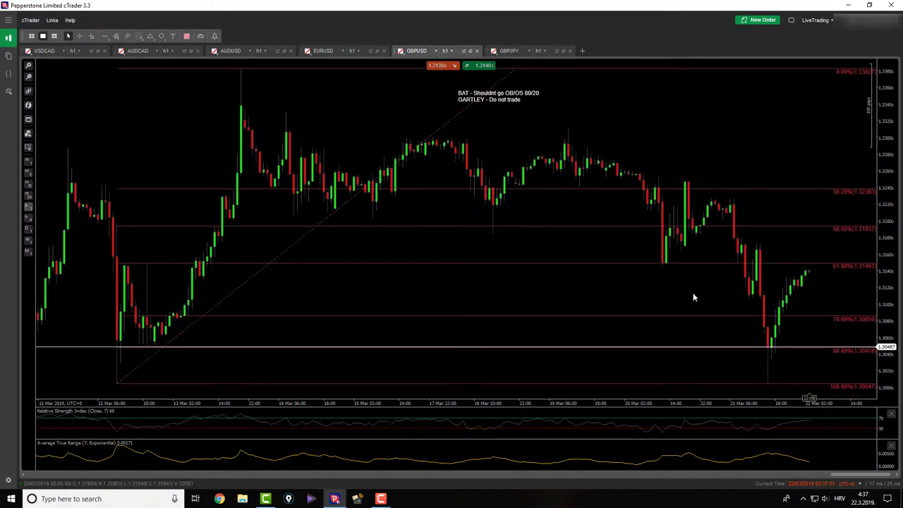
{"action": "left_click", "coordinate": [767, 315]}
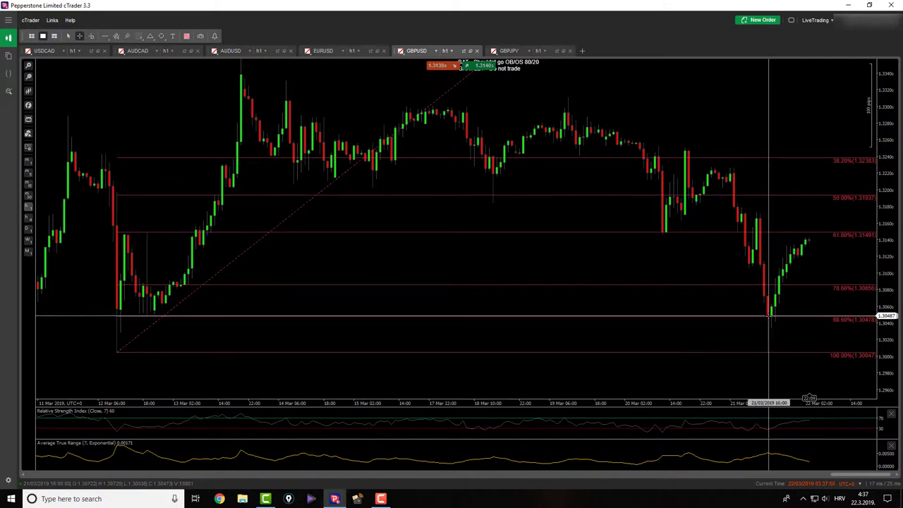
{"action": "left_click", "coordinate": [767, 315]}
{"action": "left_click_drag", "start_coordinate": [767, 316], "coordinate": [814, 239]}
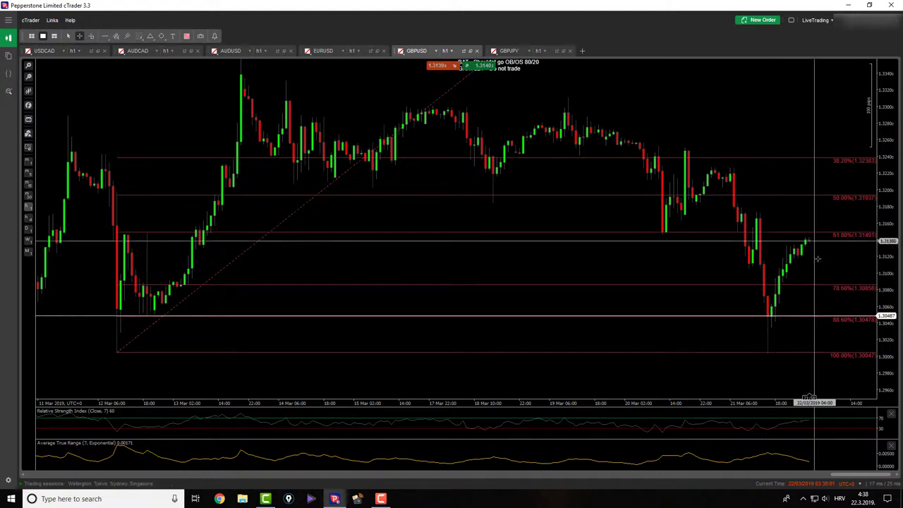
{"action": "middle_click", "coordinate": [797, 155]}
{"action": "mouse_move", "coordinate": [746, 120]}
{"action": "left_mouse_down"}
{"action": "mouse_move", "coordinate": [750, 169]}
{"action": "mouse_move", "coordinate": [744, 134]}
{"action": "left_mouse_up"}
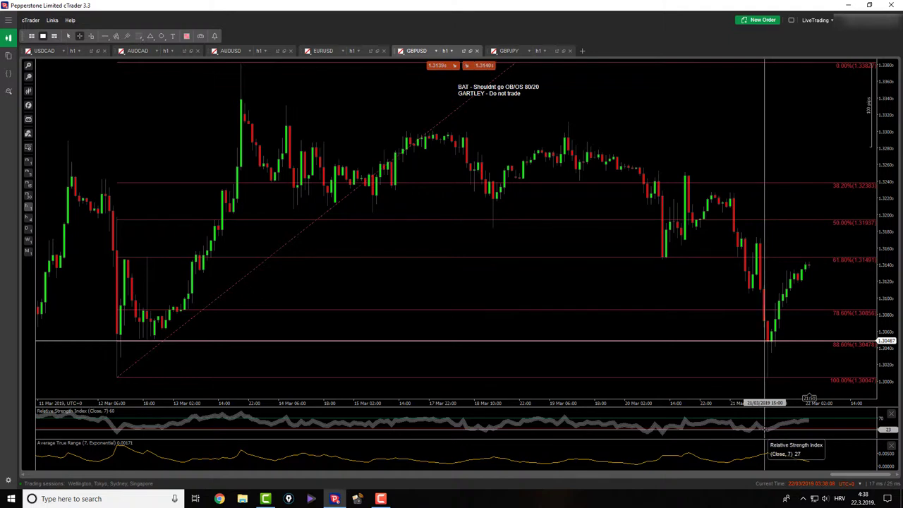
{"action": "scroll", "coordinate": [700, 364], "scroll_direction": "down", "scroll_amount": 3}
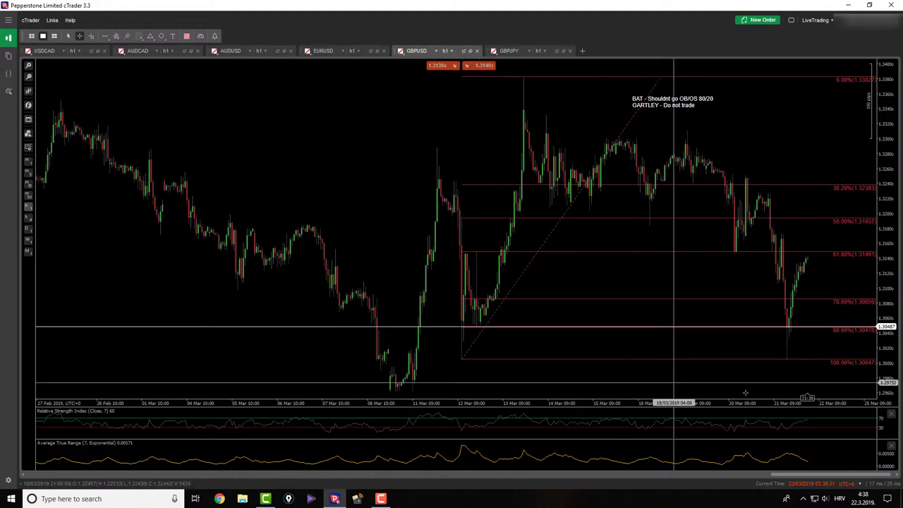
Step: Replace the GBPUSD retracement with one from the 13 March high to the 21 March low, aligning its start with the high's wick
{"action": "middle_click", "coordinate": [557, 214]}
{"action": "left_click", "coordinate": [562, 219]}
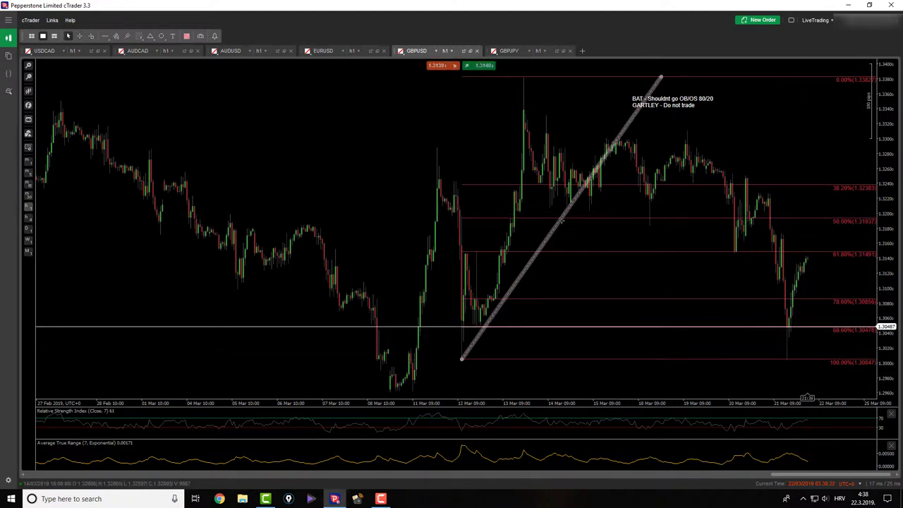
{"action": "key", "text": "Delete"}
{"action": "left_click", "coordinate": [139, 36]}
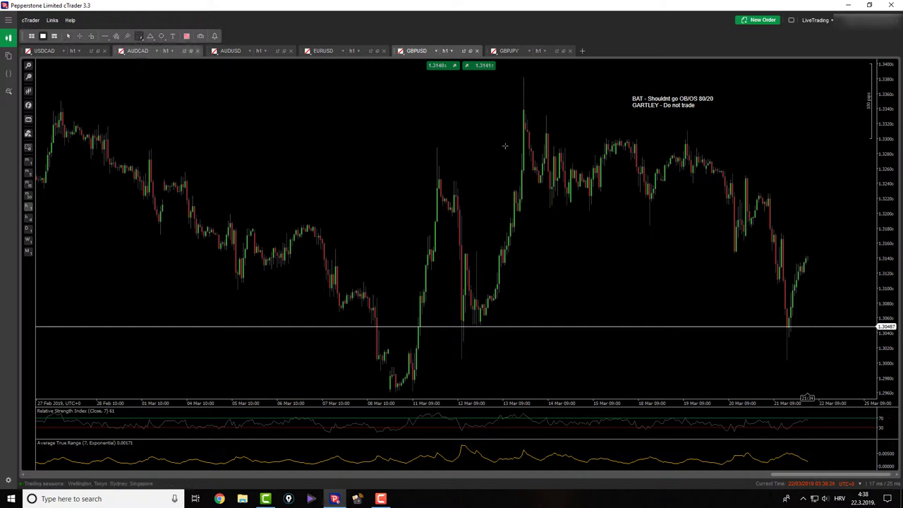
{"action": "mouse_move", "coordinate": [522, 75]}
{"action": "left_mouse_down"}
{"action": "mouse_move", "coordinate": [711, 334]}
{"action": "mouse_move", "coordinate": [787, 359]}
{"action": "left_mouse_up"}
{"action": "left_click", "coordinate": [588, 158]}
{"action": "left_click_drag", "start_coordinate": [535, 75], "coordinate": [524, 77]}
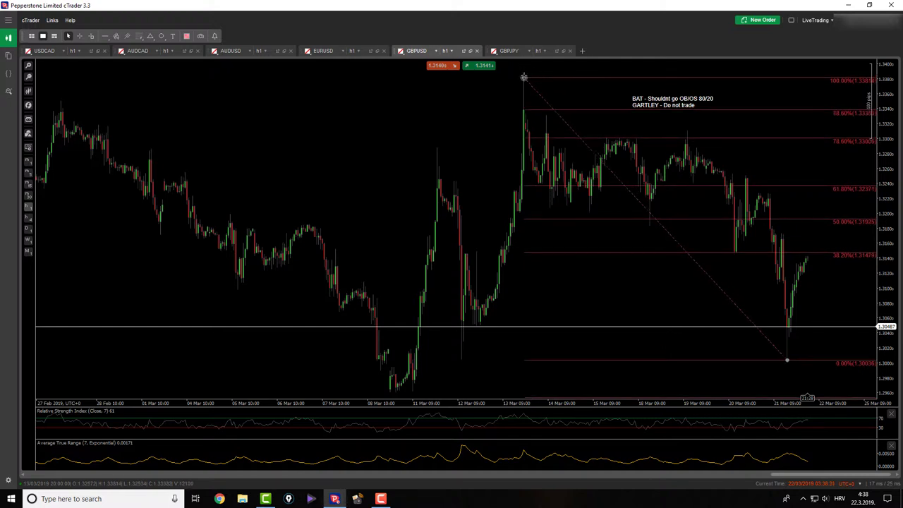
{"action": "middle_click", "coordinate": [811, 302]}
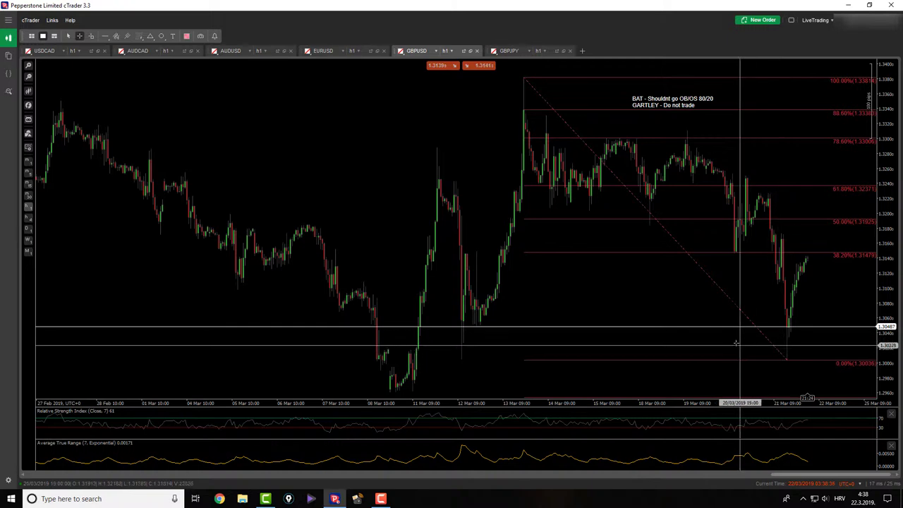
Step: Open the GBPJPY chart and examine its price swings in close and wide views
{"action": "left_click", "coordinate": [508, 51]}
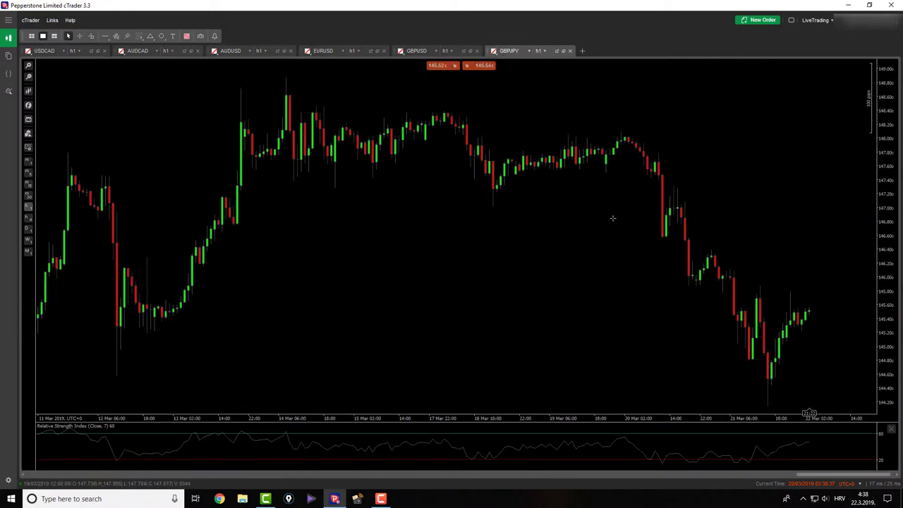
{"action": "scroll", "coordinate": [539, 248], "scroll_direction": "down", "scroll_amount": 2}
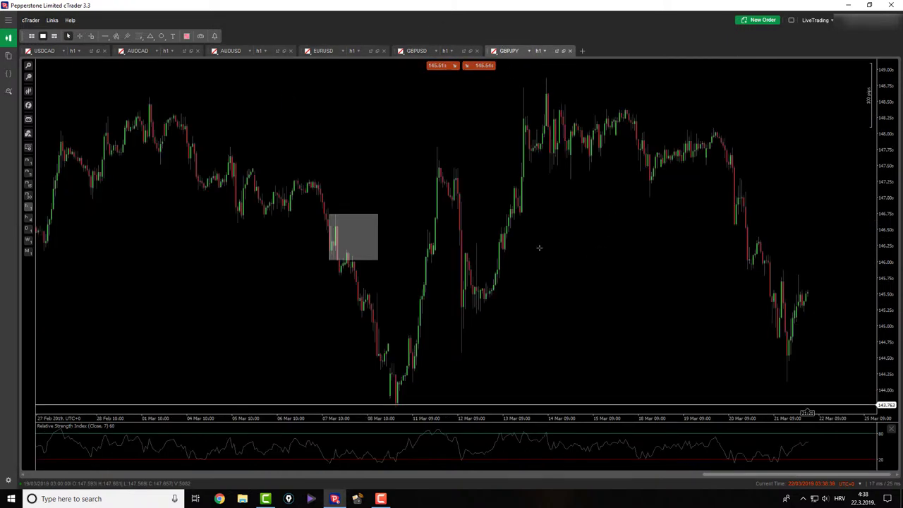
{"action": "scroll", "coordinate": [538, 248], "scroll_direction": "up", "scroll_amount": 2}
{"action": "left_click_drag", "start_coordinate": [499, 280], "coordinate": [462, 239]}
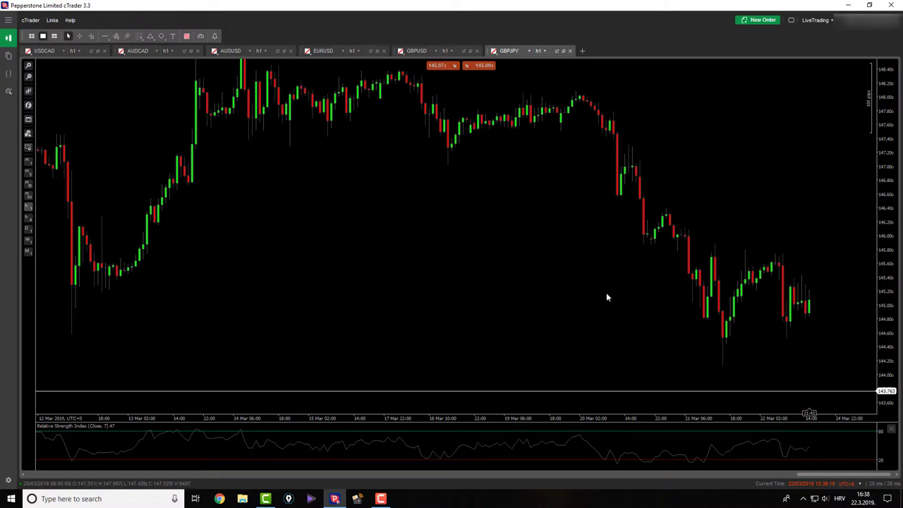
{"action": "scroll", "coordinate": [606, 296], "scroll_direction": "down", "scroll_amount": 3}
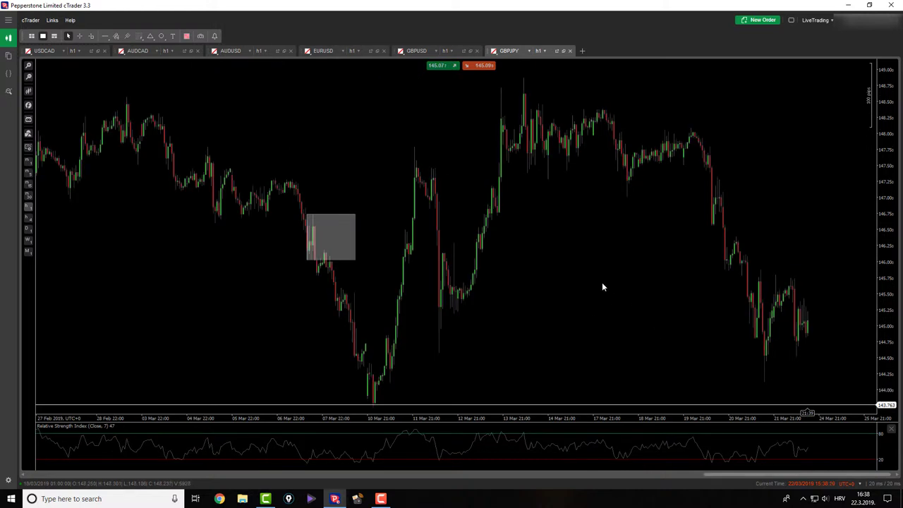
{"action": "scroll", "coordinate": [601, 287], "scroll_direction": "down", "scroll_amount": 2}
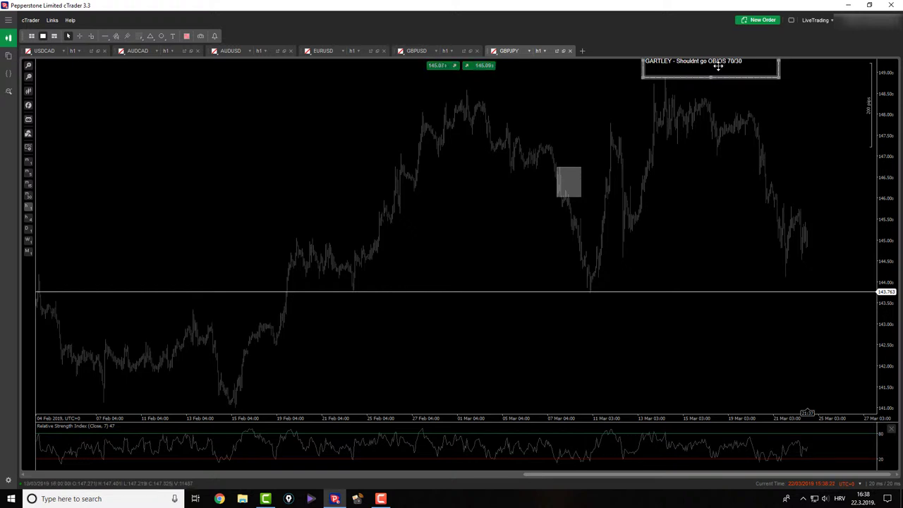
Step: Move the GBPJPY Bat and Gartley rules note down beside the recent candles
{"action": "left_click_drag", "start_coordinate": [718, 64], "coordinate": [858, 212]}
{"action": "scroll", "coordinate": [701, 233], "scroll_direction": "up", "scroll_amount": 5}
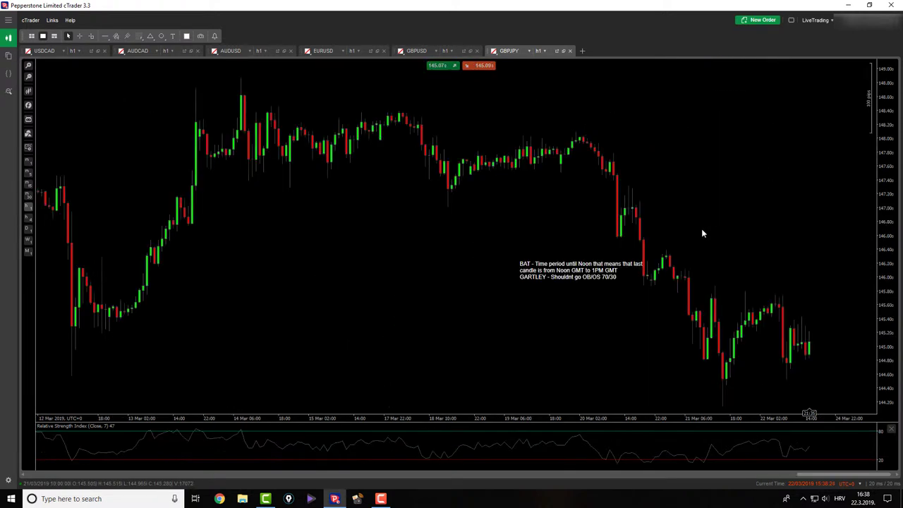
{"action": "left_click_drag", "start_coordinate": [701, 234], "coordinate": [719, 154]}
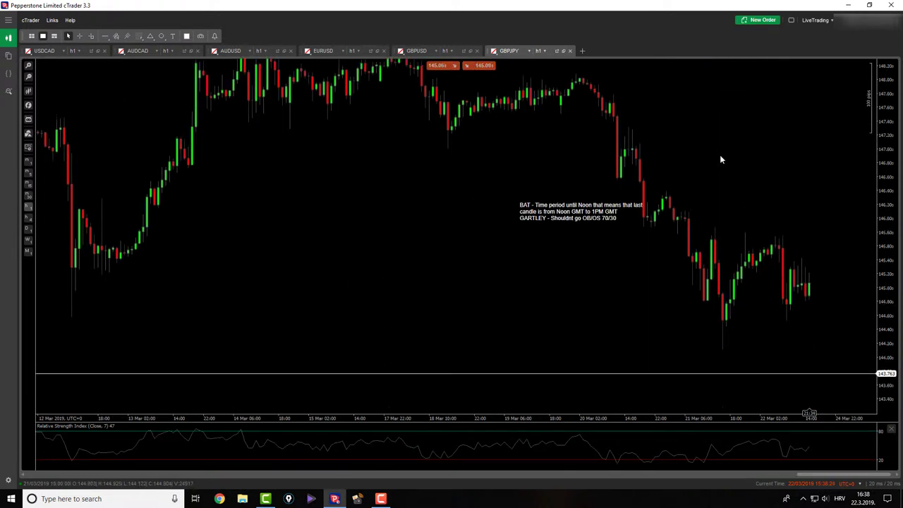
Step: Try a GBPJPY Fibonacci retracement from the 21 March low to the following high, trace the latest swings, and delete the retracement
{"action": "left_click", "coordinate": [139, 36]}
{"action": "mouse_move", "coordinate": [724, 345]}
{"action": "left_mouse_down"}
{"action": "mouse_move", "coordinate": [763, 176]}
{"action": "mouse_move", "coordinate": [744, 233]}
{"action": "left_mouse_up"}
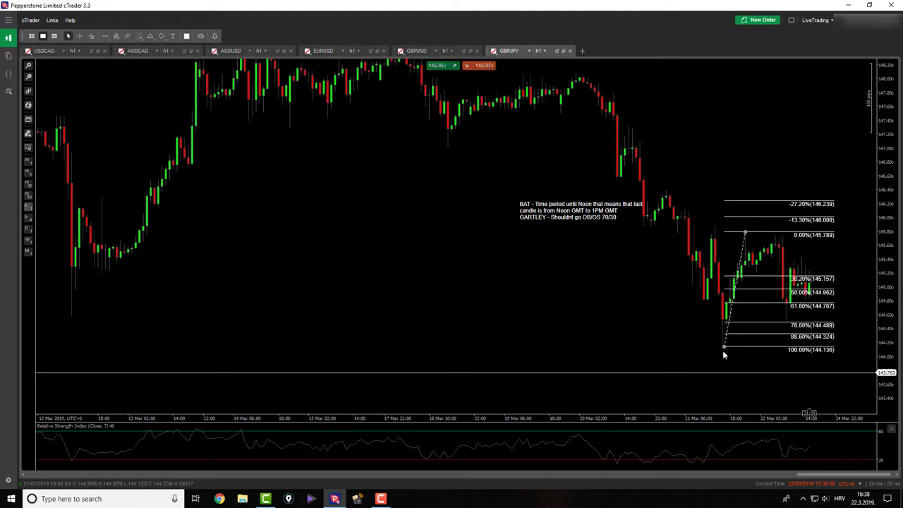
{"action": "mouse_move", "coordinate": [724, 353]}
{"action": "left_mouse_down"}
{"action": "mouse_move", "coordinate": [745, 231]}
{"action": "mouse_move", "coordinate": [786, 319]}
{"action": "mouse_move", "coordinate": [799, 258]}
{"action": "left_mouse_up"}
{"action": "left_click_drag", "start_coordinate": [799, 258], "coordinate": [829, 328]}
{"action": "middle_click", "coordinate": [830, 328]}
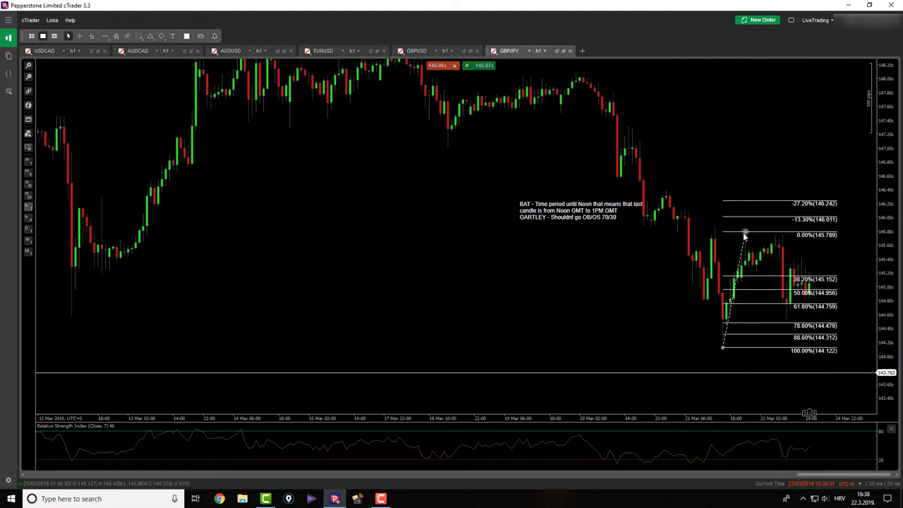
{"action": "left_click", "coordinate": [744, 233]}
{"action": "key", "text": "Delete"}
Step: Draw a GBPJPY Fibonacci retracement from the late 21 March high to the 22 March low and trace from its -27.2% extension towards price
{"action": "left_click", "coordinate": [141, 37]}
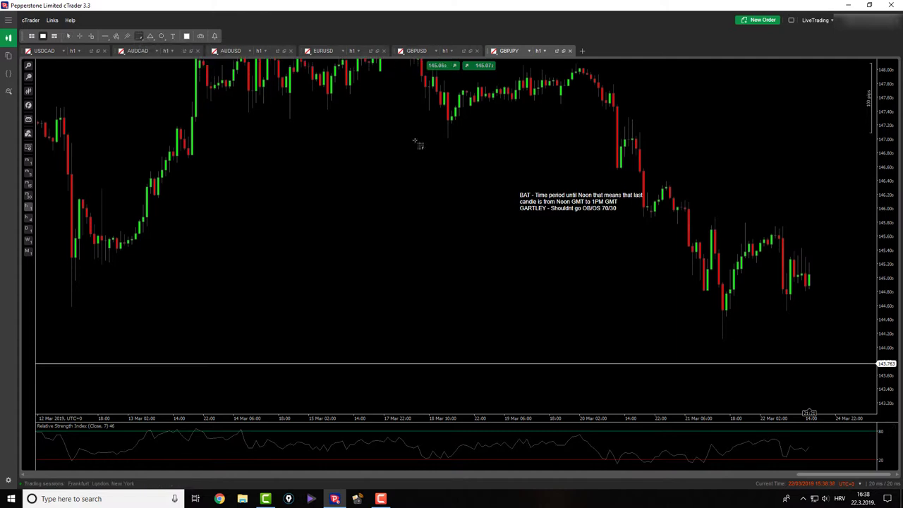
{"action": "mouse_move", "coordinate": [742, 223]}
{"action": "left_mouse_down"}
{"action": "mouse_move", "coordinate": [788, 325]}
{"action": "mouse_move", "coordinate": [786, 310]}
{"action": "left_mouse_up"}
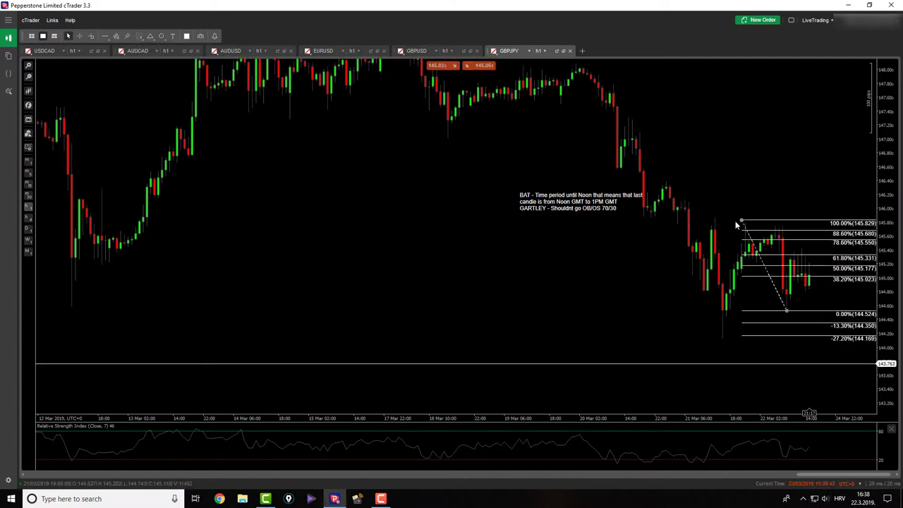
{"action": "left_click_drag", "start_coordinate": [742, 221], "coordinate": [746, 226]}
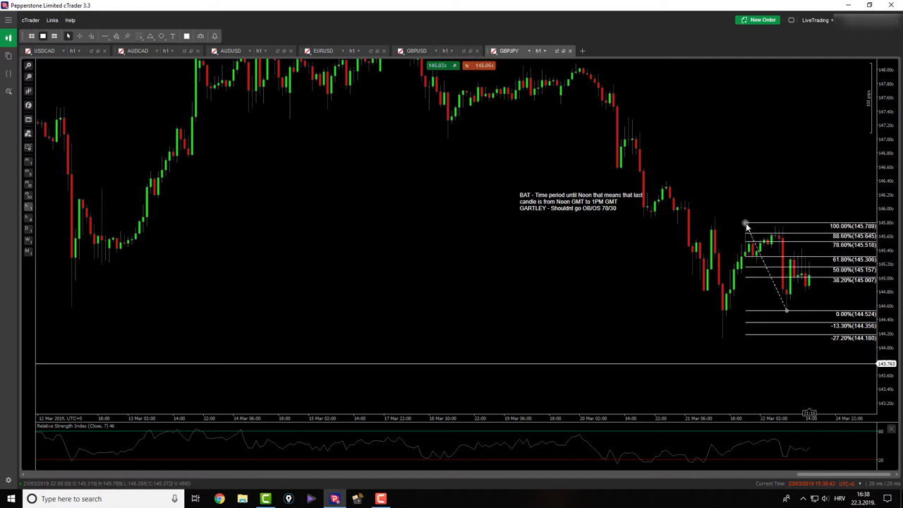
{"action": "left_click", "coordinate": [544, 210]}
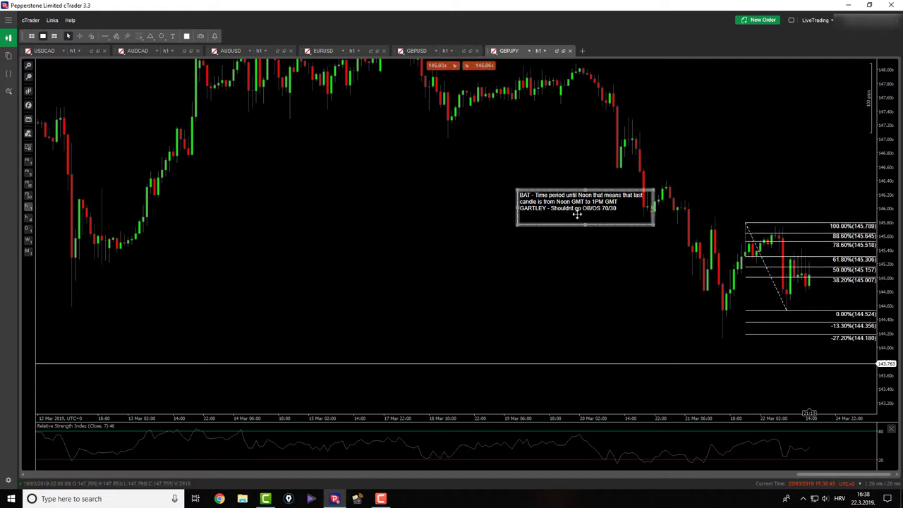
{"action": "middle_click", "coordinate": [687, 272]}
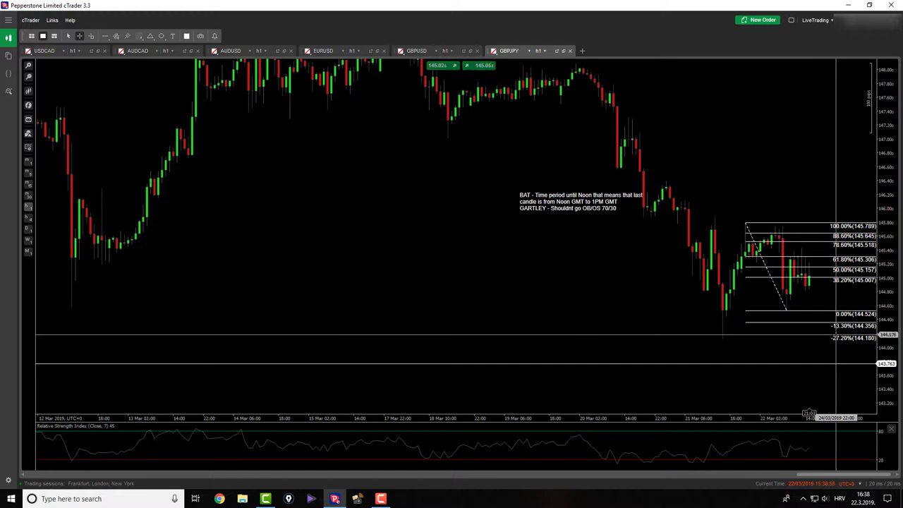
{"action": "left_click_drag", "start_coordinate": [836, 334], "coordinate": [818, 298]}
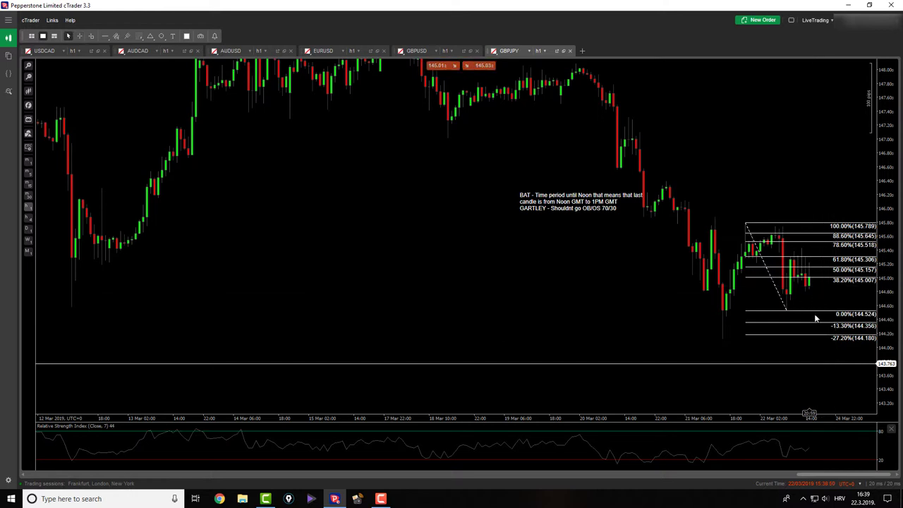
{"action": "right_click", "coordinate": [814, 318]}
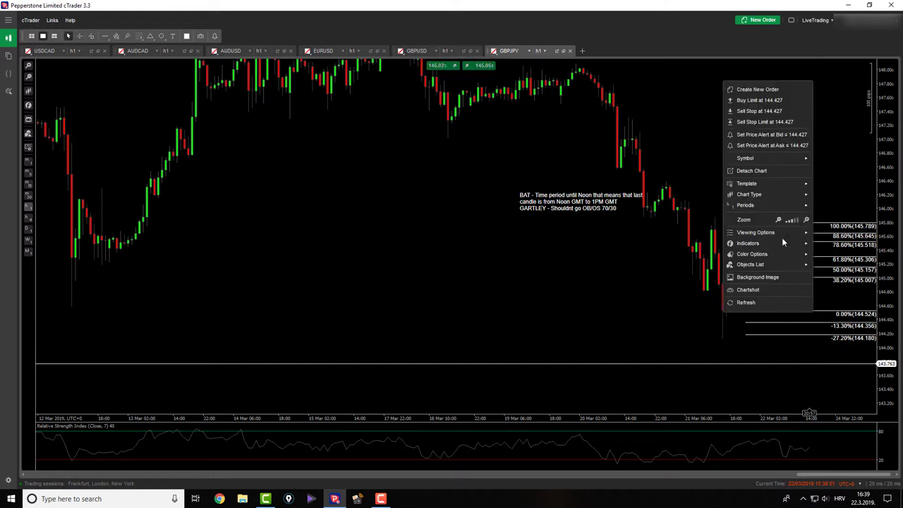
{"action": "left_click", "coordinate": [775, 133]}
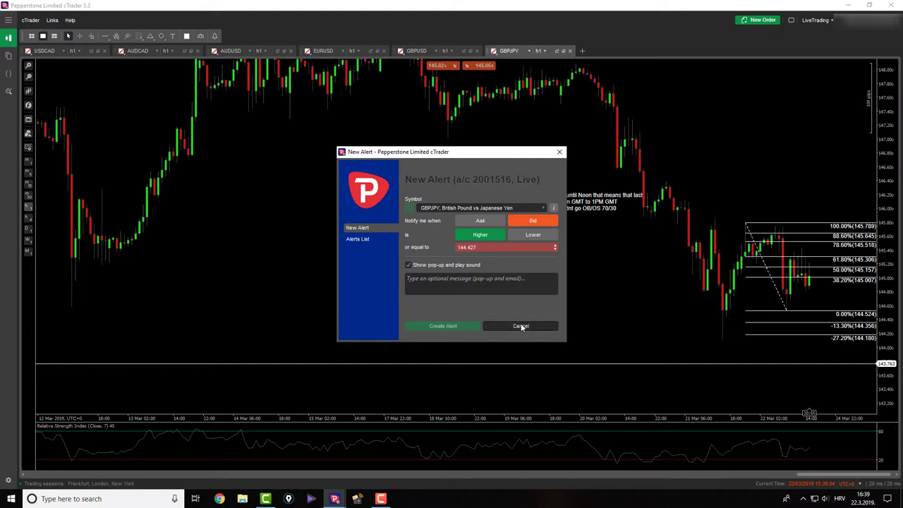
{"action": "left_click", "coordinate": [520, 325]}
Step: Create a GBPJPY price alert for an Ask price at or below 144.386, and delete the retracement from the chart
{"action": "right_click", "coordinate": [818, 315]}
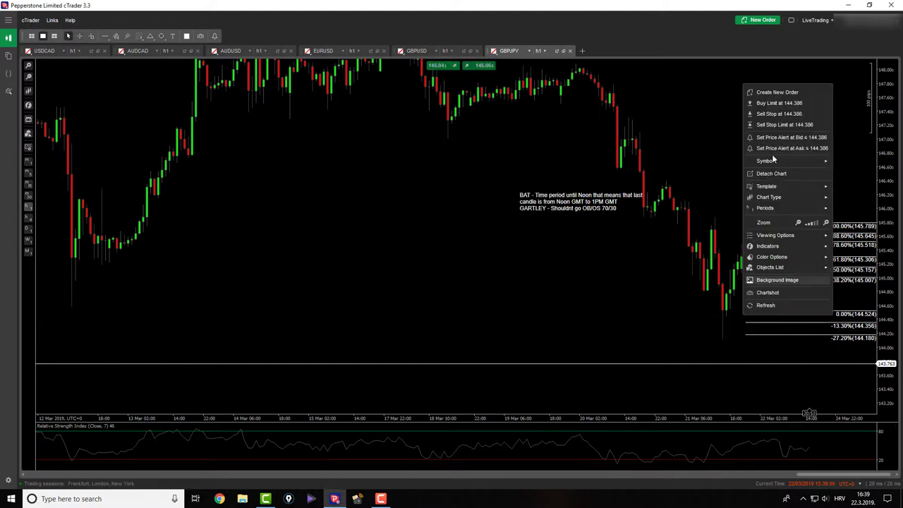
{"action": "left_click", "coordinate": [776, 148]}
{"action": "left_click", "coordinate": [451, 324]}
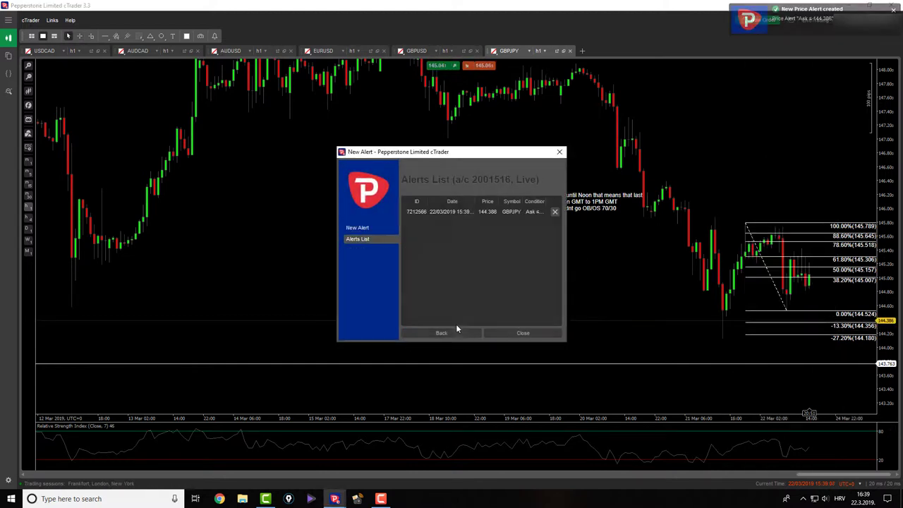
{"action": "left_click", "coordinate": [497, 331]}
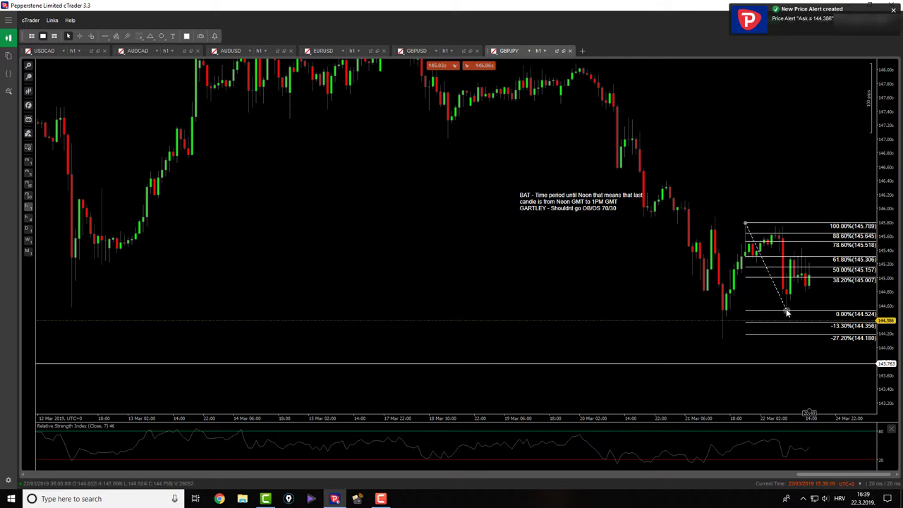
{"action": "key", "text": "Delete"}
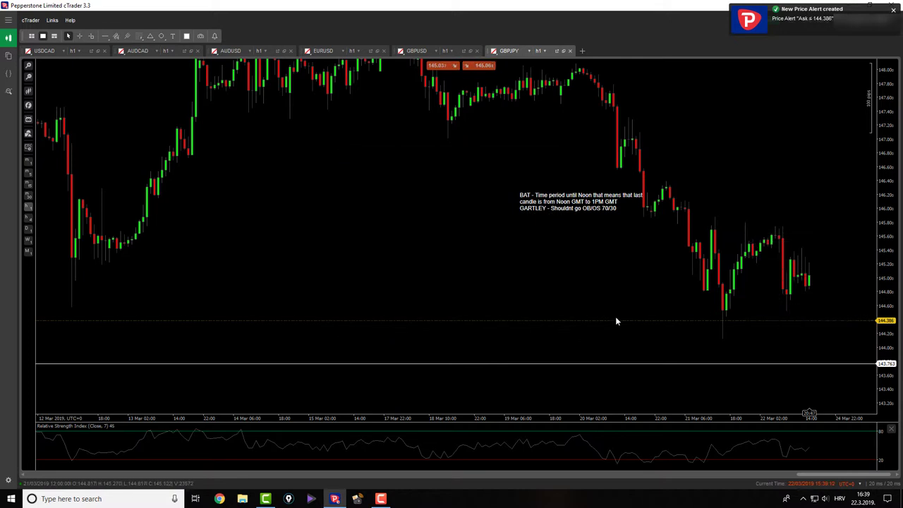
Step: Open the USDCAD chart, trace from the 21 March high towards the latest candles, and delete the old Fibonacci retracement
{"action": "left_click", "coordinate": [67, 54]}
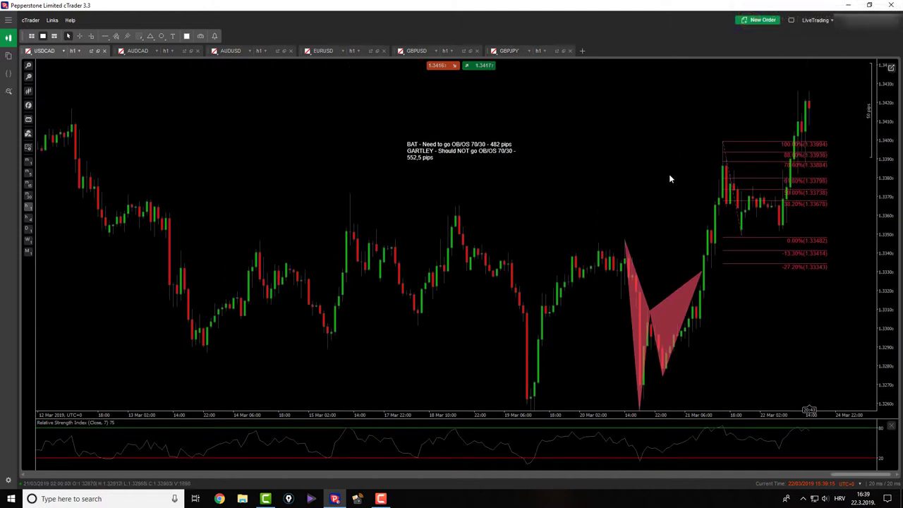
{"action": "scroll", "coordinate": [669, 179], "scroll_direction": "up", "scroll_amount": 1}
{"action": "middle_click", "coordinate": [636, 133]}
{"action": "left_click_drag", "start_coordinate": [635, 125], "coordinate": [762, 176]}
{"action": "middle_click", "coordinate": [670, 171]}
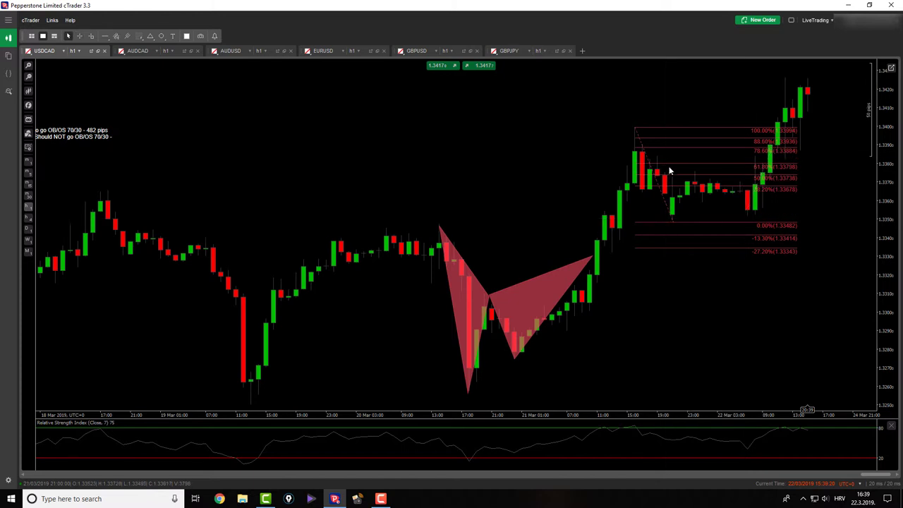
{"action": "left_click", "coordinate": [670, 170]}
{"action": "key", "text": "Delete"}
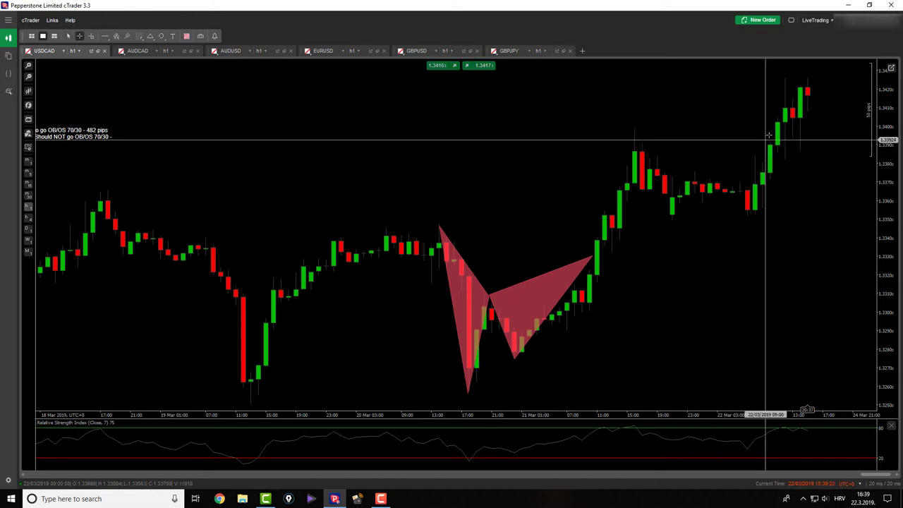
Step: Review the account's open positions and current-month trade history, sort the history by closing time, and hide the trade details
{"action": "left_click", "coordinate": [790, 20]}
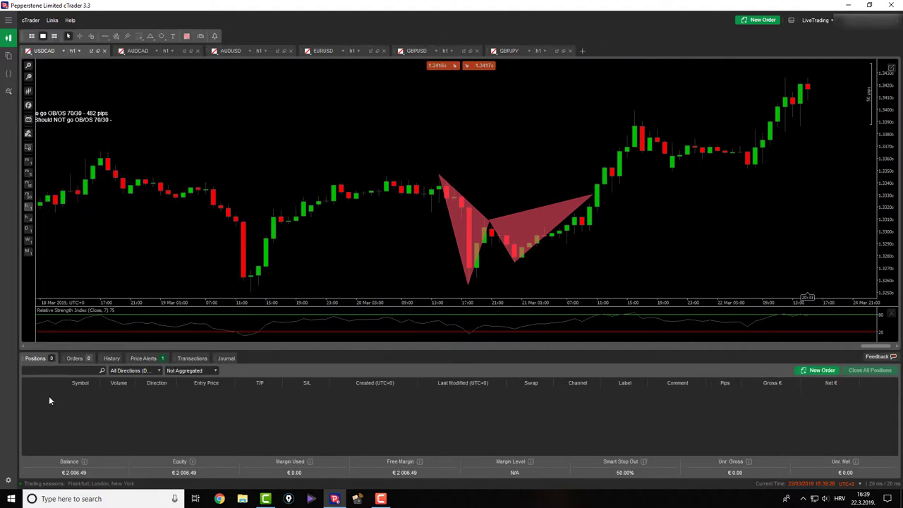
{"action": "left_click", "coordinate": [111, 359]}
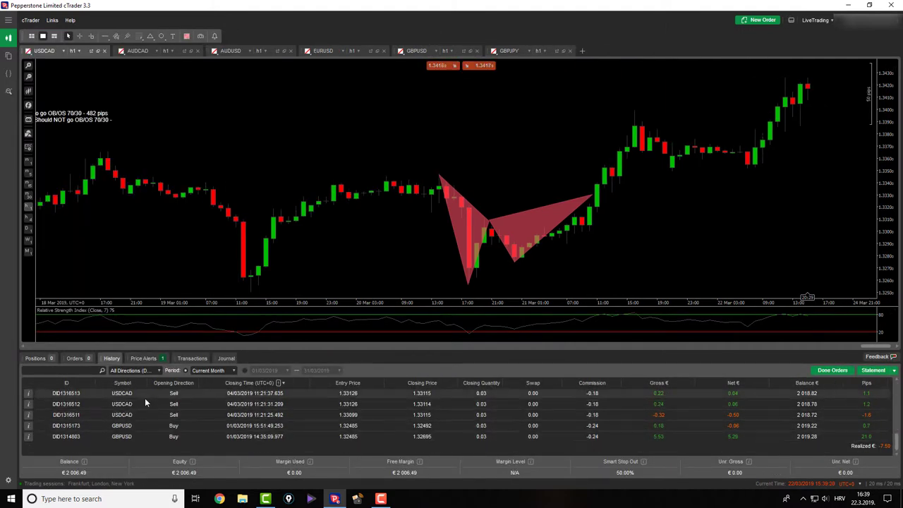
{"action": "left_click", "coordinate": [280, 383]}
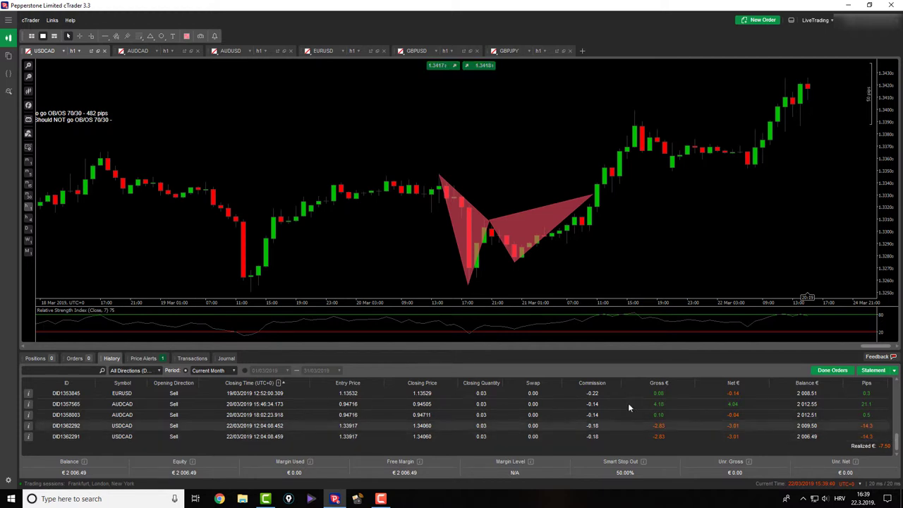
{"action": "left_click", "coordinate": [791, 20]}
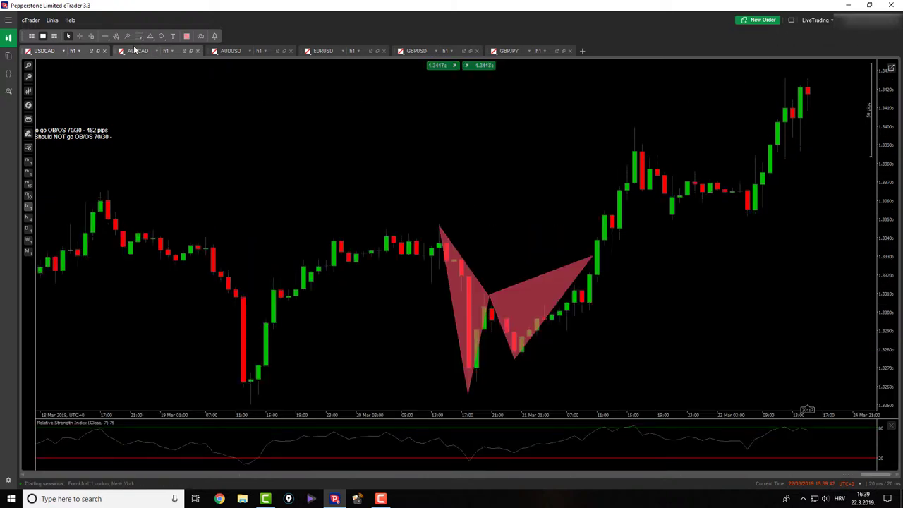
Step: Check the AUDCAD, AUDUSD and EURUSD hourly charts one after another for pattern setups
{"action": "left_click", "coordinate": [134, 52]}
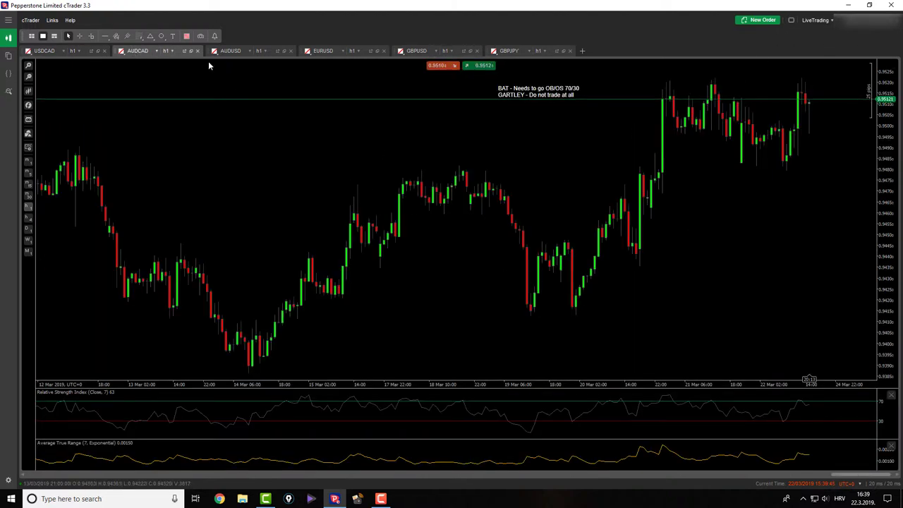
{"action": "left_click", "coordinate": [231, 51]}
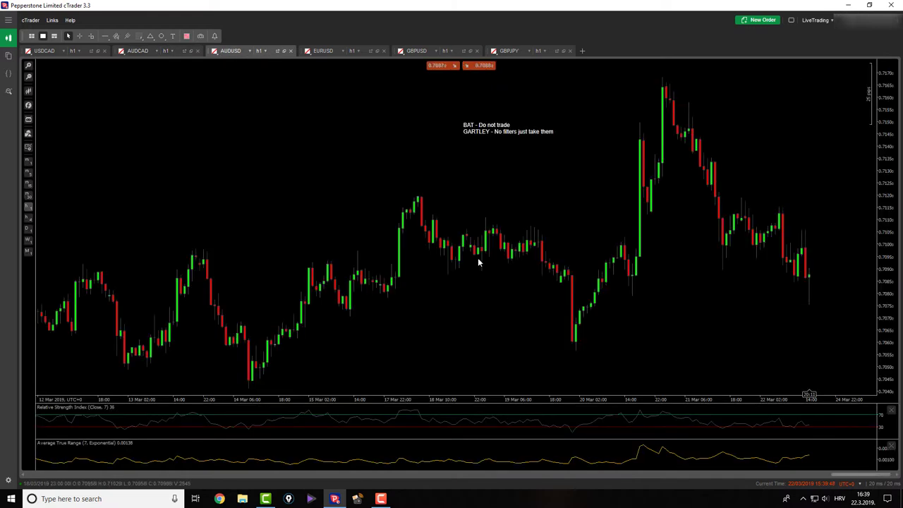
{"action": "left_click", "coordinate": [340, 49]}
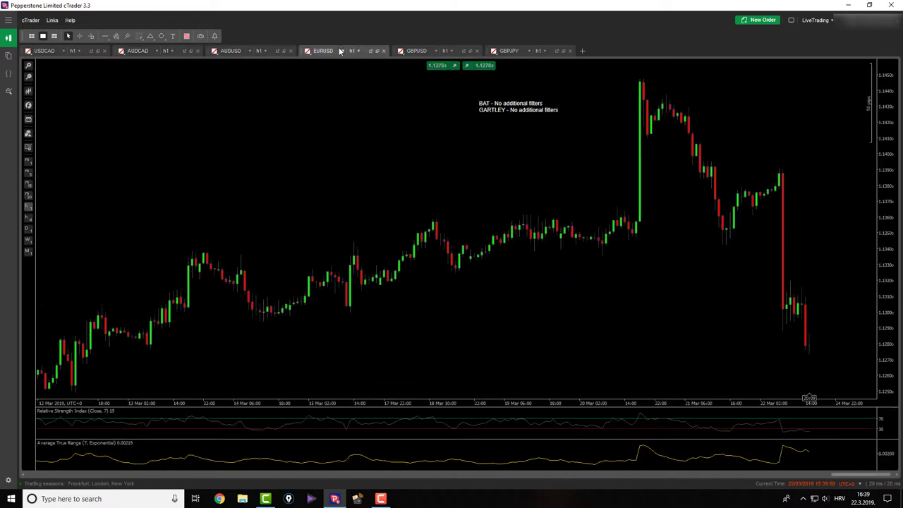
Step: Open the GBPUSD chart and delete its old Fibonacci retracement running from the 13 March high to the 21 March low
{"action": "left_click", "coordinate": [416, 51]}
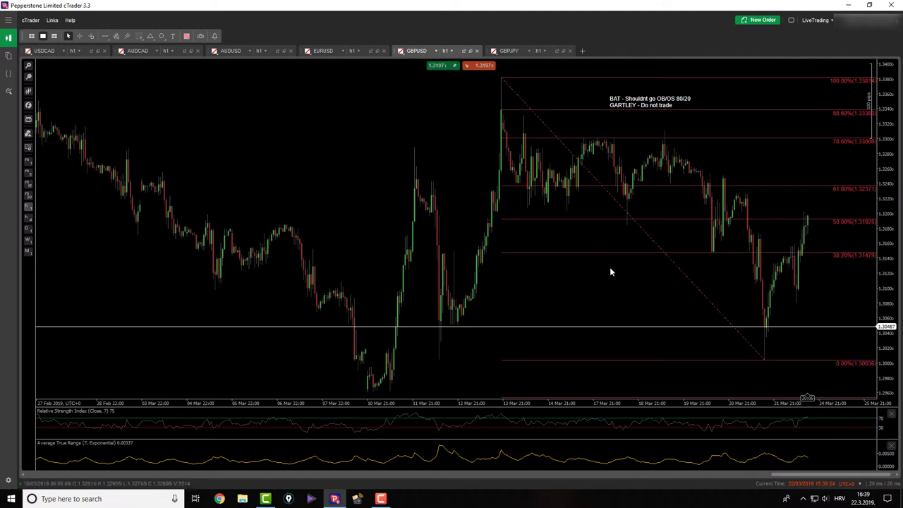
{"action": "left_click", "coordinate": [625, 211]}
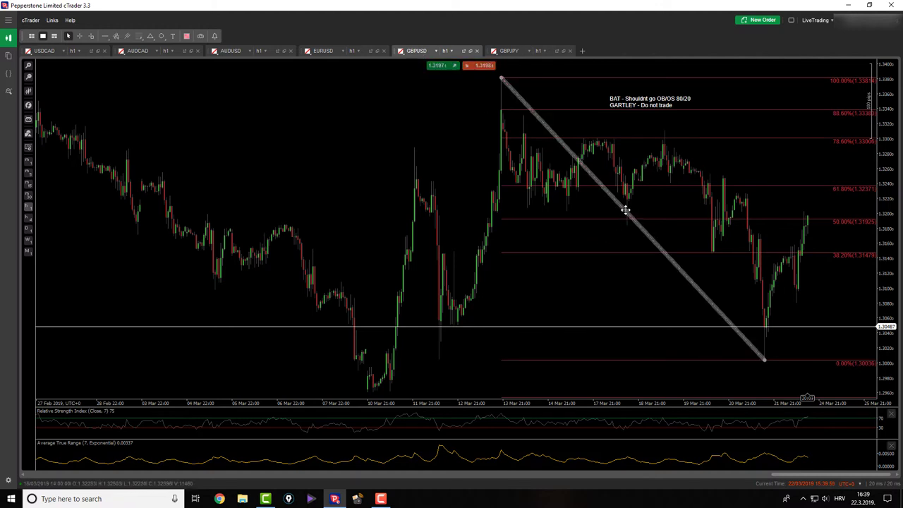
{"action": "key", "text": "Delete"}
{"action": "scroll", "coordinate": [625, 208], "scroll_direction": "up", "scroll_amount": 3}
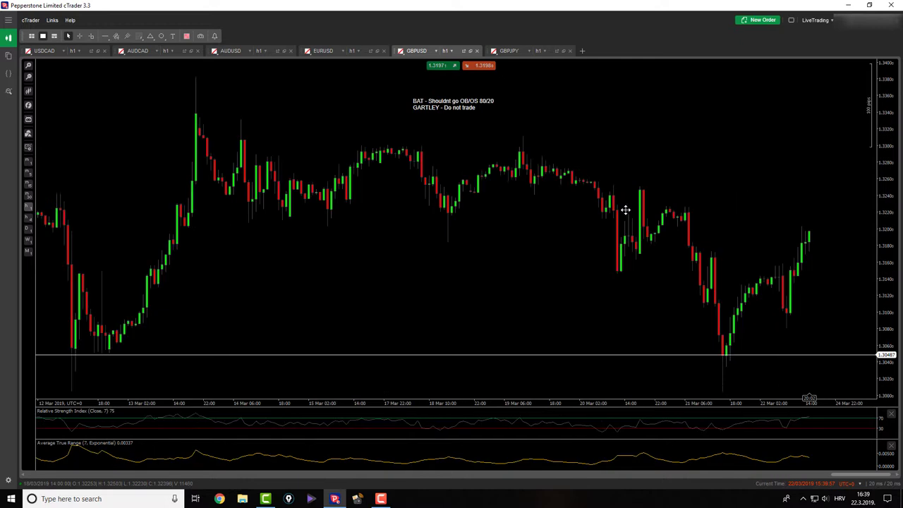
Step: Try a GBPUSD Fibonacci retracement from the 20 March high to the 21 March low, and delete it
{"action": "middle_click", "coordinate": [718, 158]}
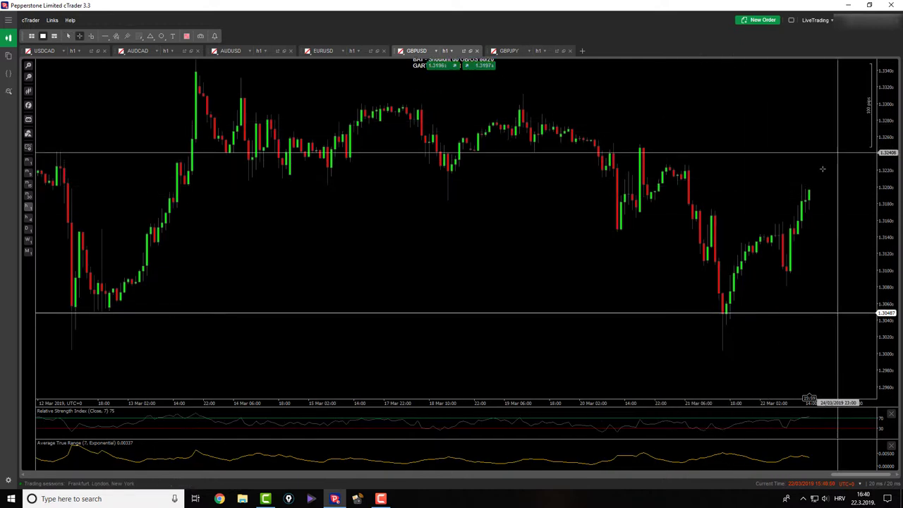
{"action": "left_click", "coordinate": [138, 37]}
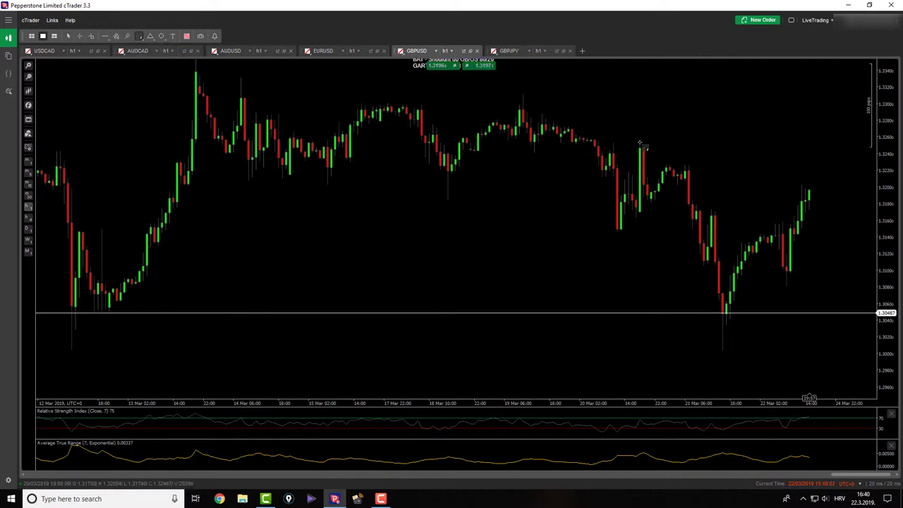
{"action": "mouse_move", "coordinate": [640, 146]}
{"action": "left_mouse_down"}
{"action": "mouse_move", "coordinate": [709, 364]}
{"action": "mouse_move", "coordinate": [722, 352]}
{"action": "left_mouse_up"}
{"action": "middle_click", "coordinate": [758, 224]}
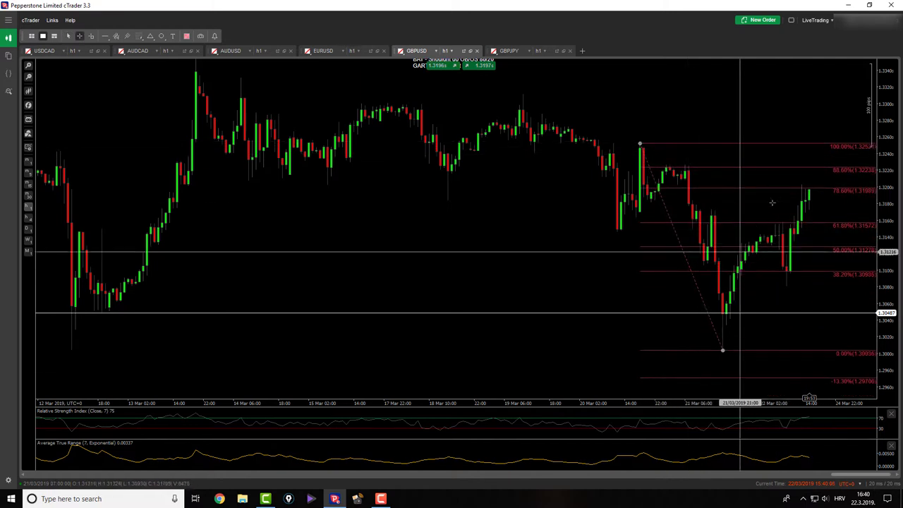
{"action": "middle_click", "coordinate": [777, 228]}
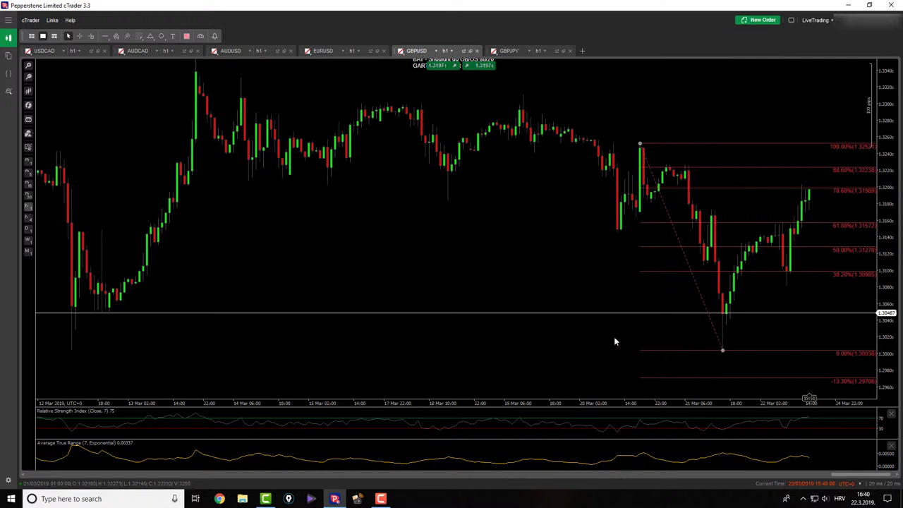
{"action": "key", "text": "Delete"}
Step: Try a GBPUSD Fibonacci retracement from the 21 March low to the early 22 March high, align its start with the low, and delete it
{"action": "left_click", "coordinate": [139, 36]}
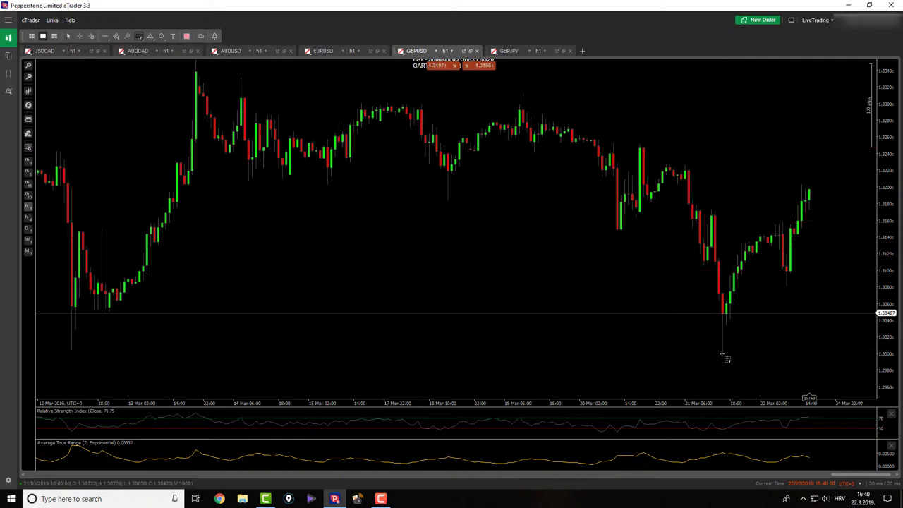
{"action": "left_click_drag", "start_coordinate": [722, 354], "coordinate": [783, 224]}
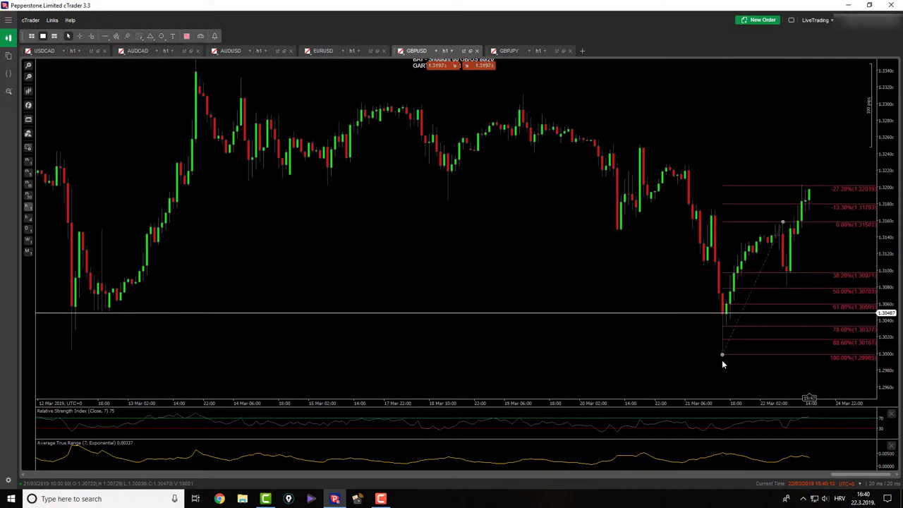
{"action": "mouse_move", "coordinate": [722, 354]}
{"action": "left_mouse_down"}
{"action": "mouse_move", "coordinate": [737, 340]}
{"action": "mouse_move", "coordinate": [716, 350]}
{"action": "left_mouse_up"}
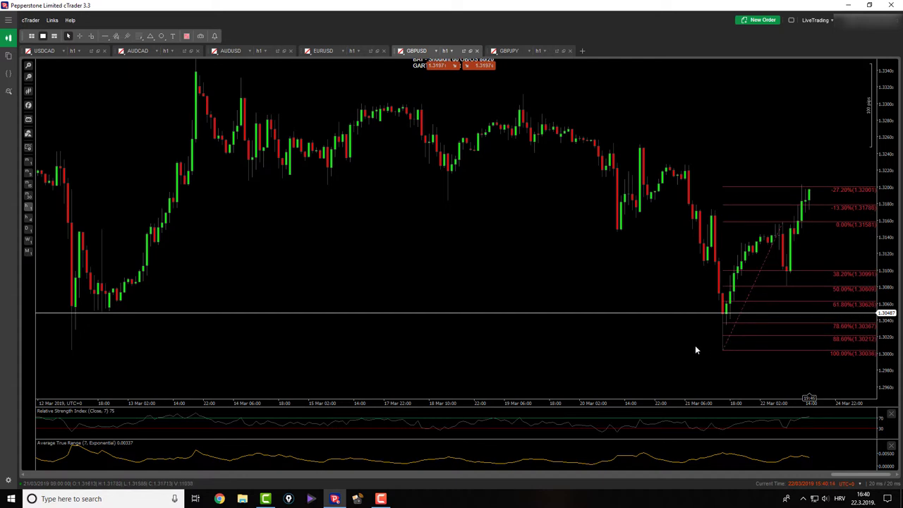
{"action": "scroll", "coordinate": [695, 349], "scroll_direction": "down", "scroll_amount": 2}
{"action": "scroll", "coordinate": [695, 349], "scroll_direction": "up", "scroll_amount": 2}
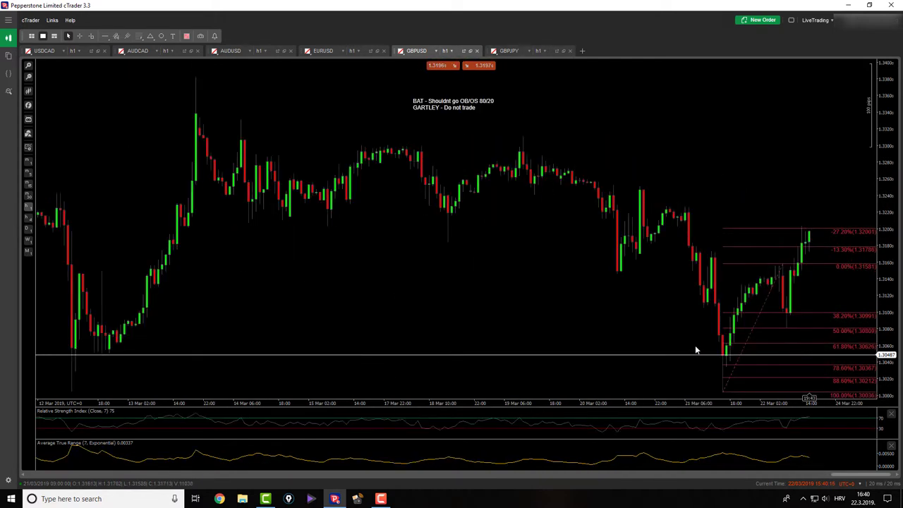
{"action": "left_click", "coordinate": [775, 277]}
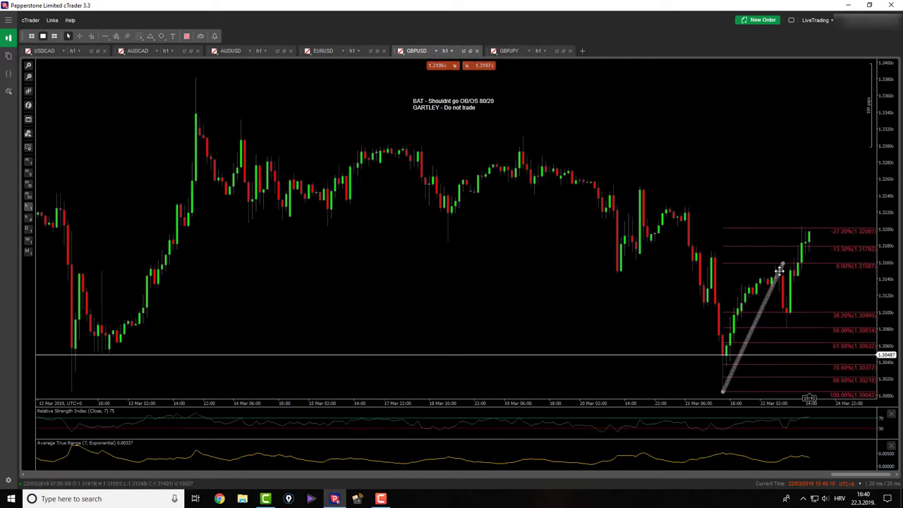
{"action": "key", "text": "Delete"}
Step: Draw a GBPUSD Fibonacci retracement from the 20 March high to the first 21 March low, and trace the swings to the 22 March high
{"action": "left_click", "coordinate": [139, 36]}
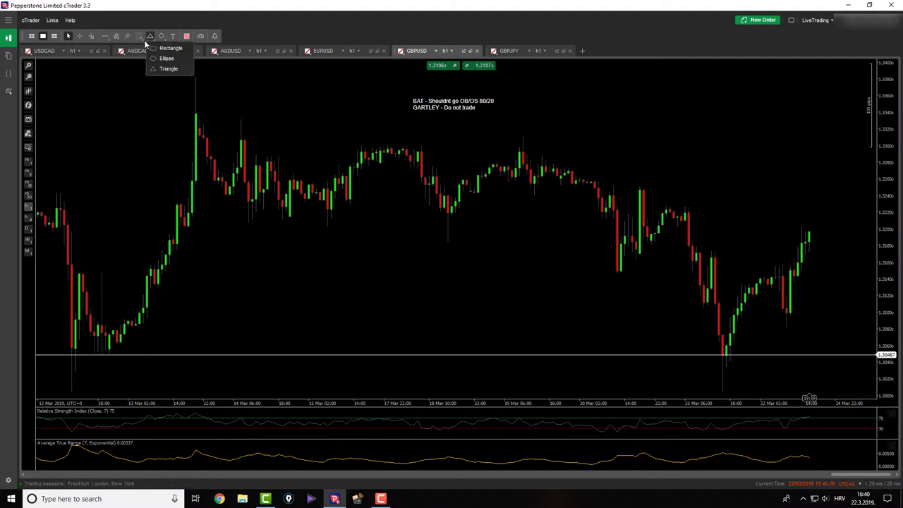
{"action": "left_click", "coordinate": [139, 38]}
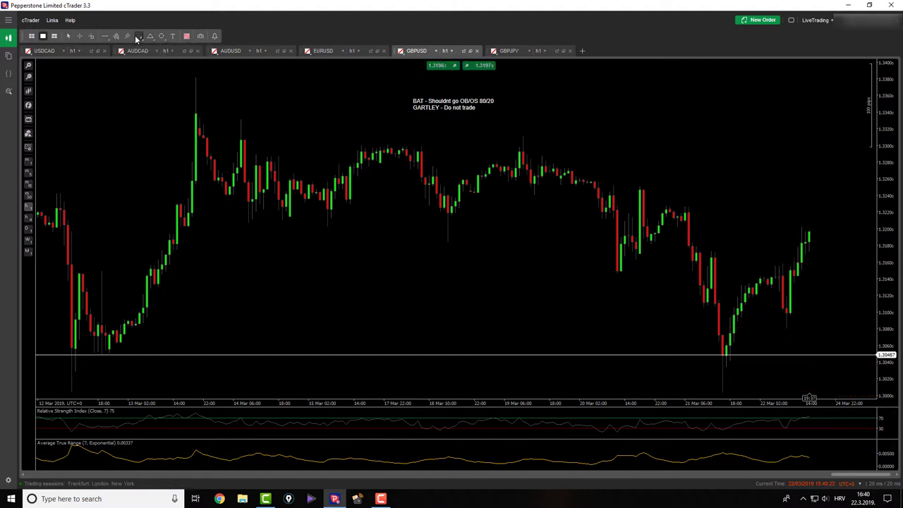
{"action": "mouse_move", "coordinate": [641, 186]}
{"action": "left_mouse_down"}
{"action": "mouse_move", "coordinate": [691, 282]}
{"action": "mouse_move", "coordinate": [699, 322]}
{"action": "mouse_move", "coordinate": [703, 310]}
{"action": "left_mouse_up"}
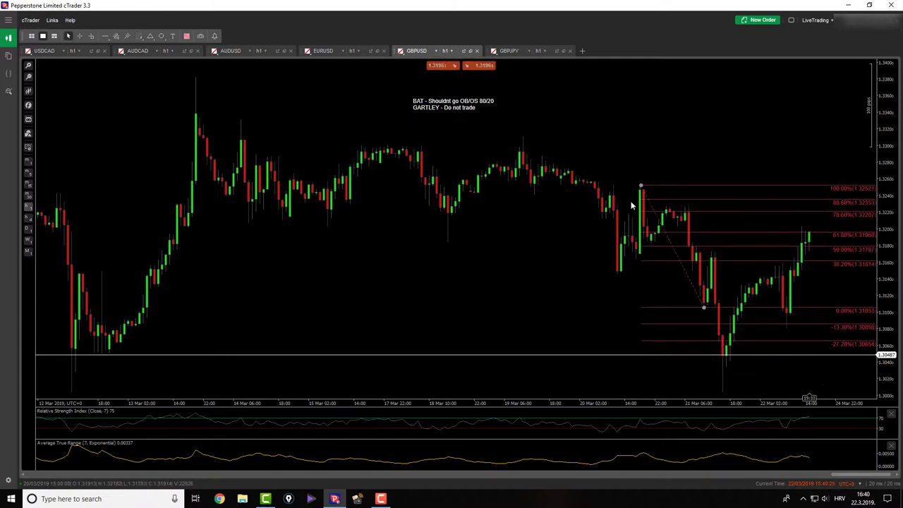
{"action": "mouse_move", "coordinate": [640, 186]}
{"action": "left_mouse_down"}
{"action": "mouse_move", "coordinate": [641, 169]}
{"action": "mouse_move", "coordinate": [640, 186]}
{"action": "left_mouse_up"}
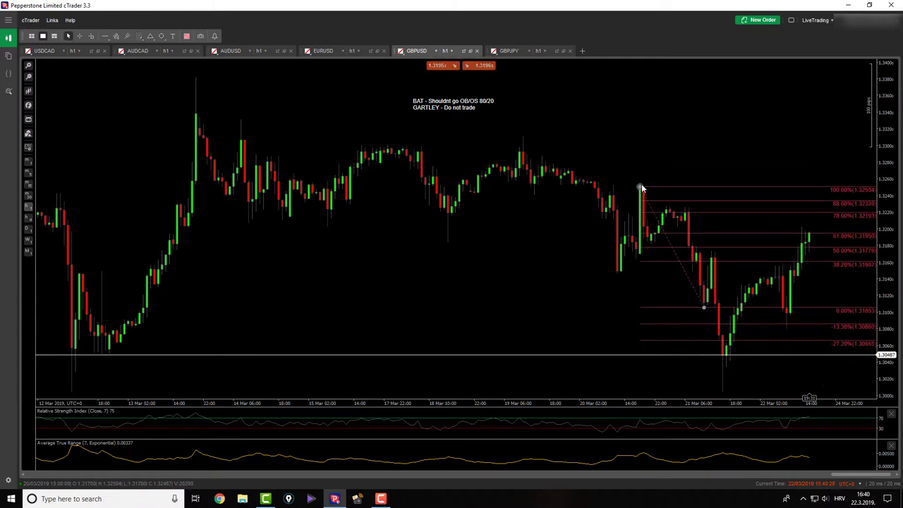
{"action": "middle_click", "coordinate": [640, 185]}
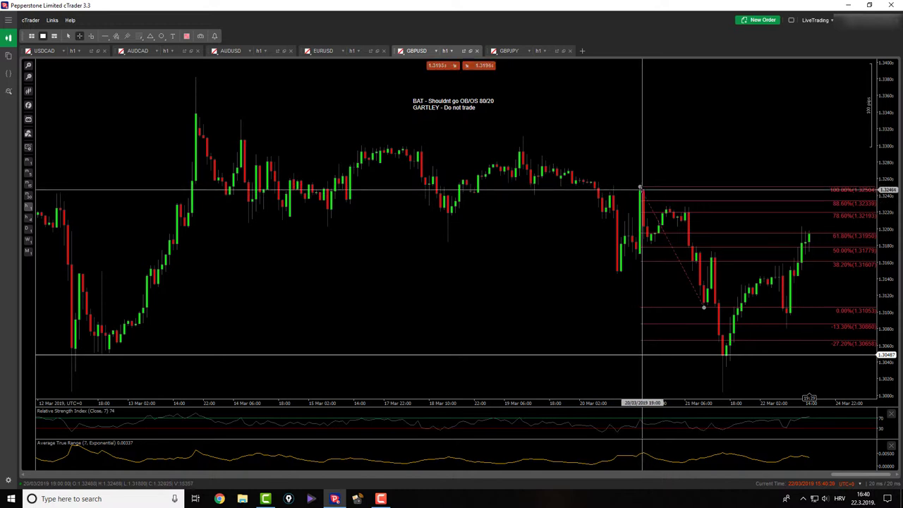
{"action": "left_click_drag", "start_coordinate": [640, 187], "coordinate": [703, 305]}
{"action": "left_click_drag", "start_coordinate": [703, 305], "coordinate": [801, 233]}
{"action": "middle_click", "coordinate": [776, 251]}
Step: Stretch the retracement's end to the lowest 21 March price, trace a possible drop from the 22 March high, and delete the retracement
{"action": "left_click_drag", "start_coordinate": [705, 308], "coordinate": [723, 393]}
{"action": "middle_click", "coordinate": [722, 391]}
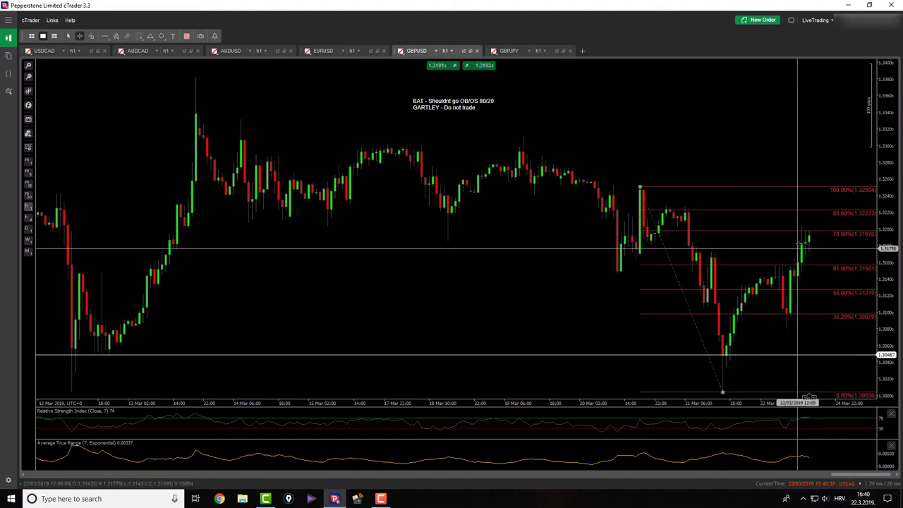
{"action": "left_click_drag", "start_coordinate": [802, 230], "coordinate": [839, 299]}
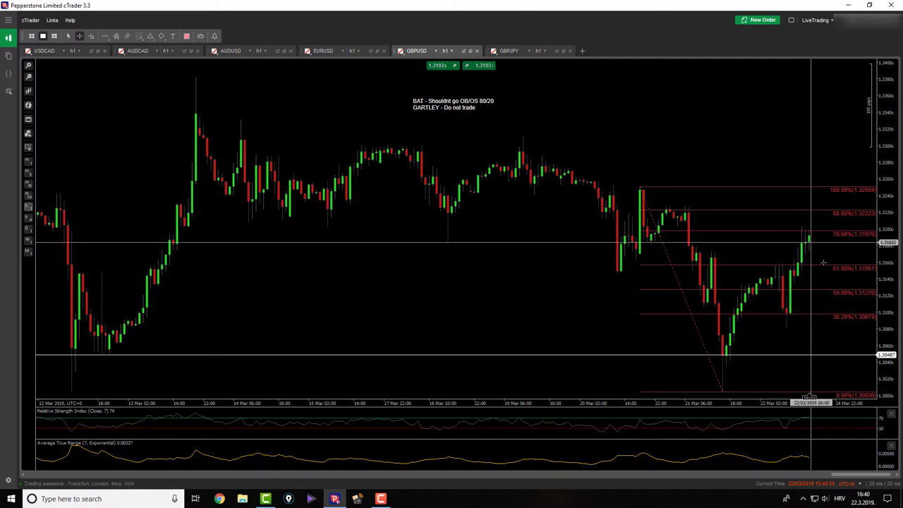
{"action": "key", "text": "Delete"}
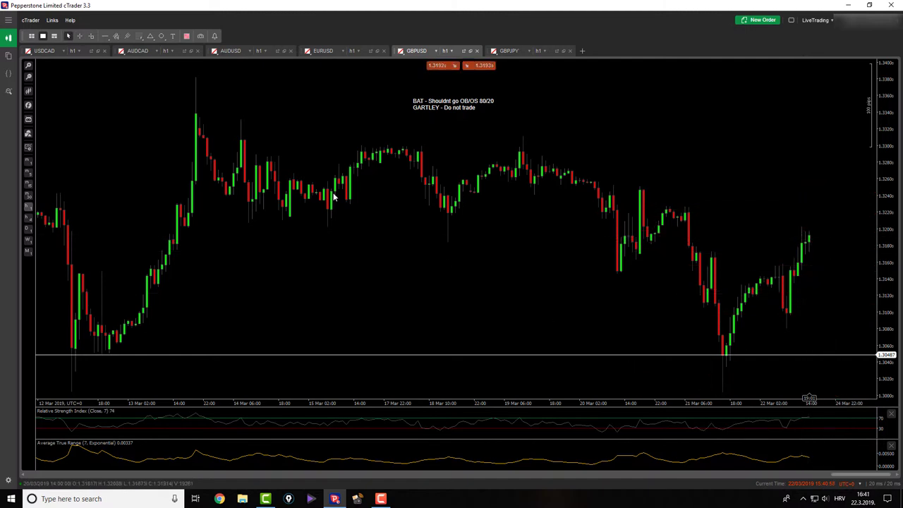
Step: Draw a GBPUSD Fibonacci retracement from the 21 March low to the latest 22 March high, aligning its start with the low, and trace possible next moves
{"action": "mouse_move", "coordinate": [719, 393]}
{"action": "left_mouse_down"}
{"action": "mouse_move", "coordinate": [841, 194]}
{"action": "mouse_move", "coordinate": [801, 226]}
{"action": "left_mouse_up"}
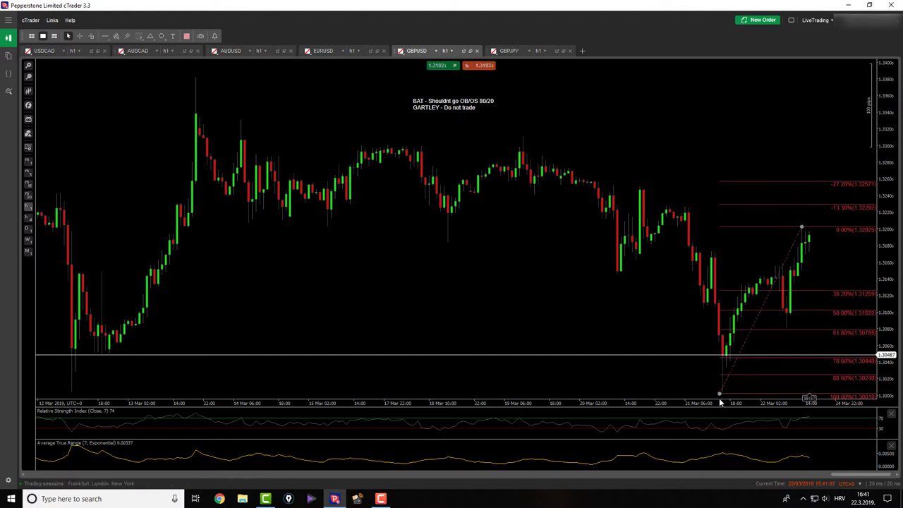
{"action": "left_click_drag", "start_coordinate": [720, 393], "coordinate": [722, 392]}
{"action": "middle_click", "coordinate": [809, 347]}
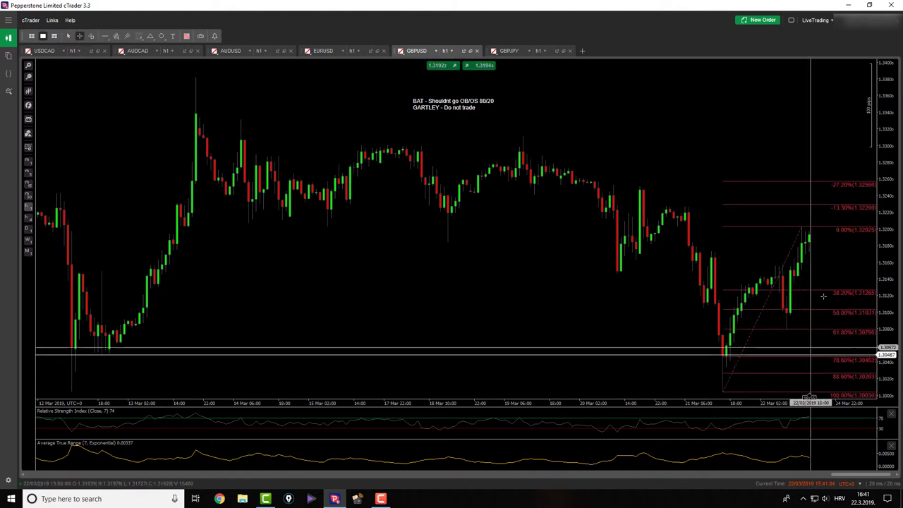
{"action": "left_click_drag", "start_coordinate": [823, 290], "coordinate": [772, 153]}
Step: Move the retracement's 0% end to the 20 March high at 1.32504, and trace the possible swings beyond the latest candles
{"action": "right_click", "coordinate": [802, 227]}
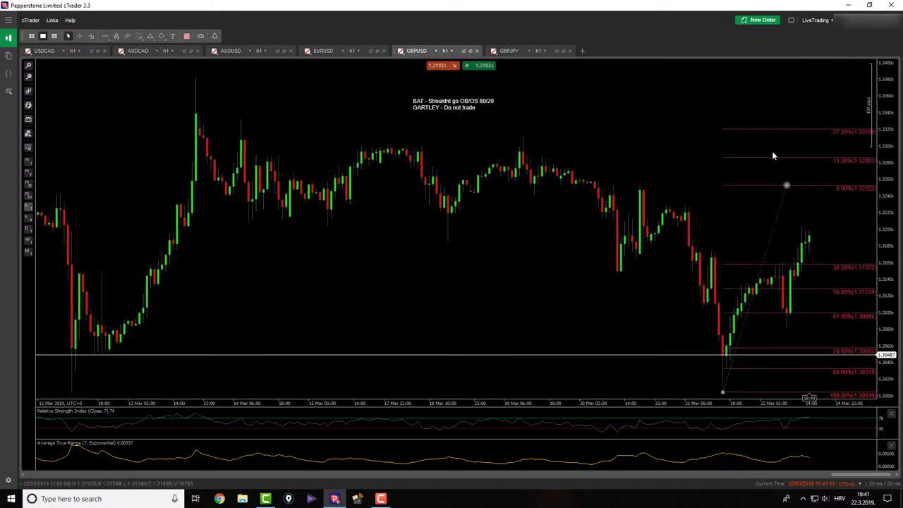
{"action": "left_click_drag", "start_coordinate": [786, 185], "coordinate": [640, 187]}
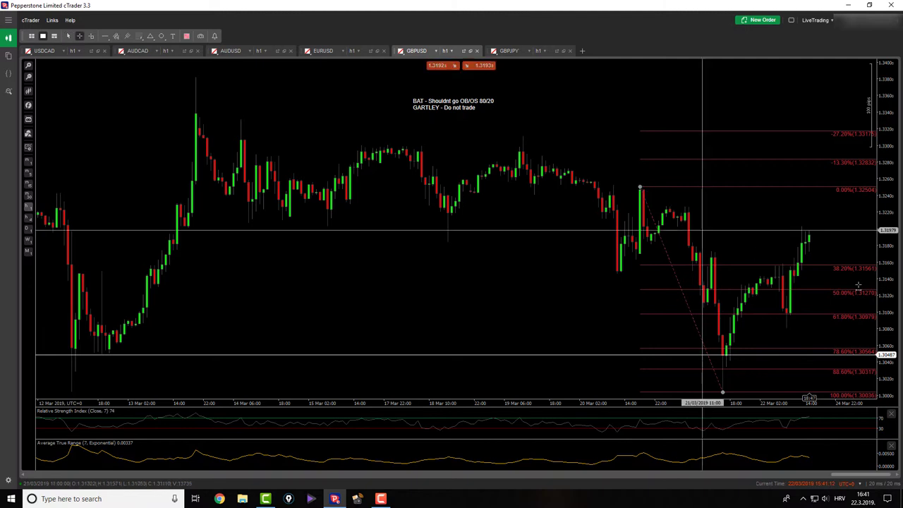
{"action": "left_click_drag", "start_coordinate": [803, 228], "coordinate": [812, 159]}
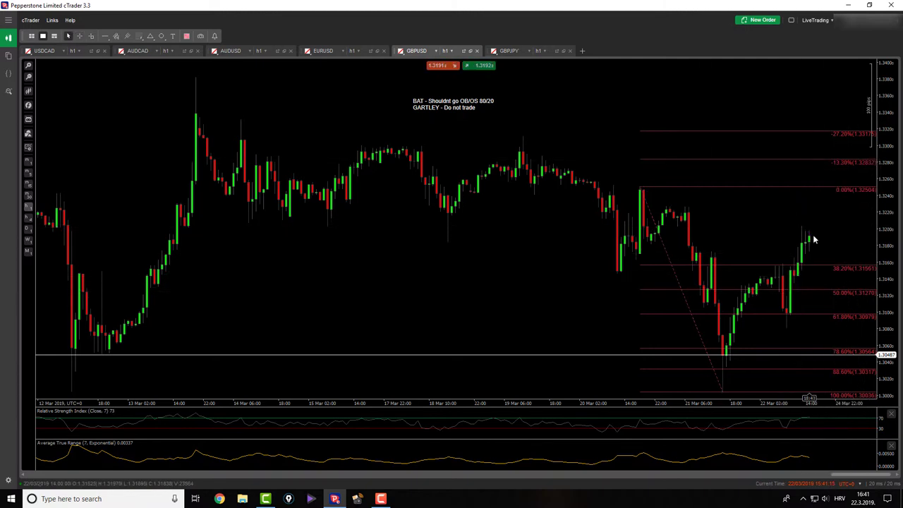
{"action": "left_click_drag", "start_coordinate": [645, 189], "coordinate": [824, 324]}
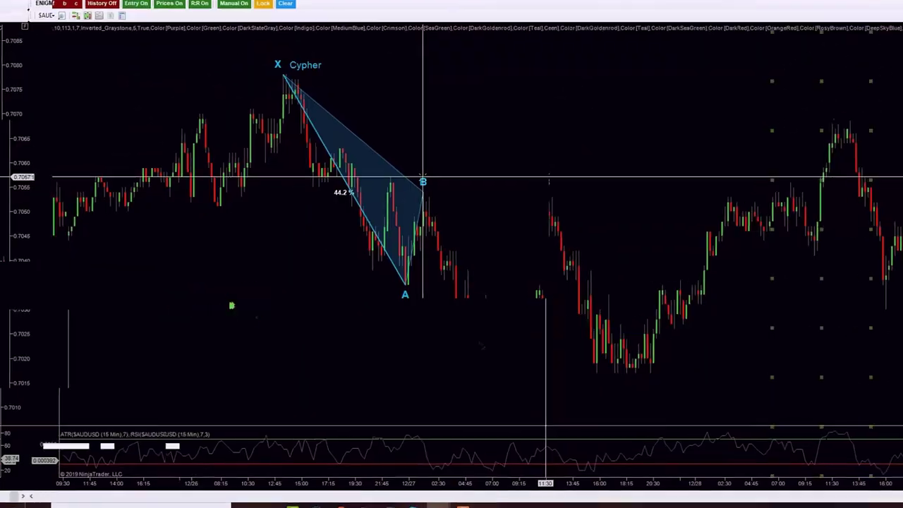
{"action": "left_click", "coordinate": [423, 178]}
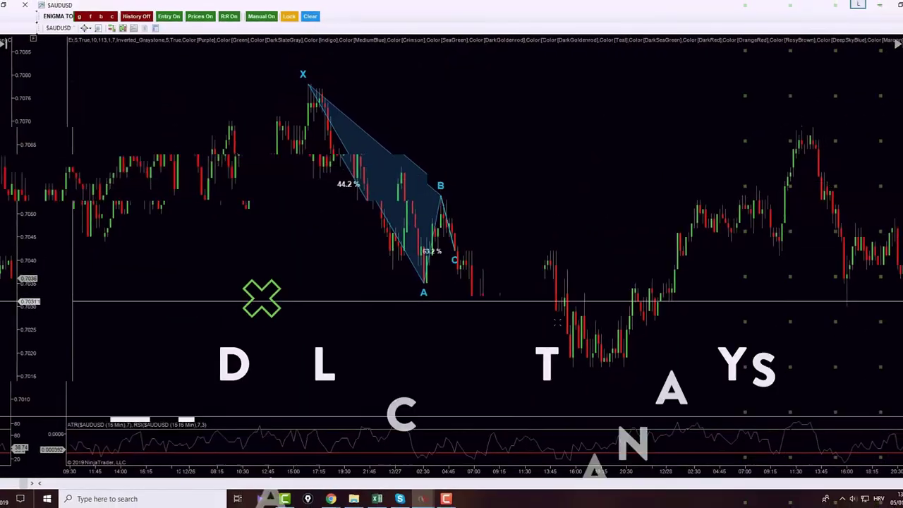